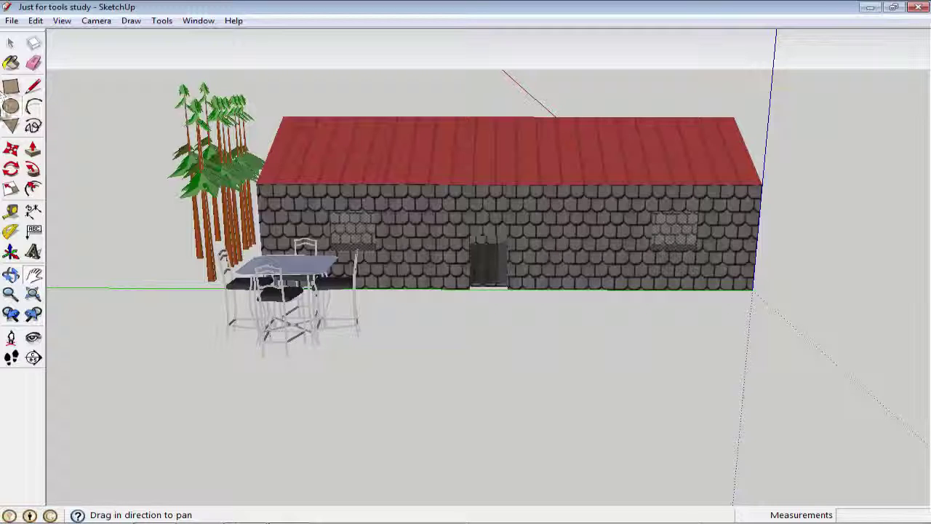
# Orbit around the house and zoom in on the wall with the window and door.
pyautogui.click(11, 274)
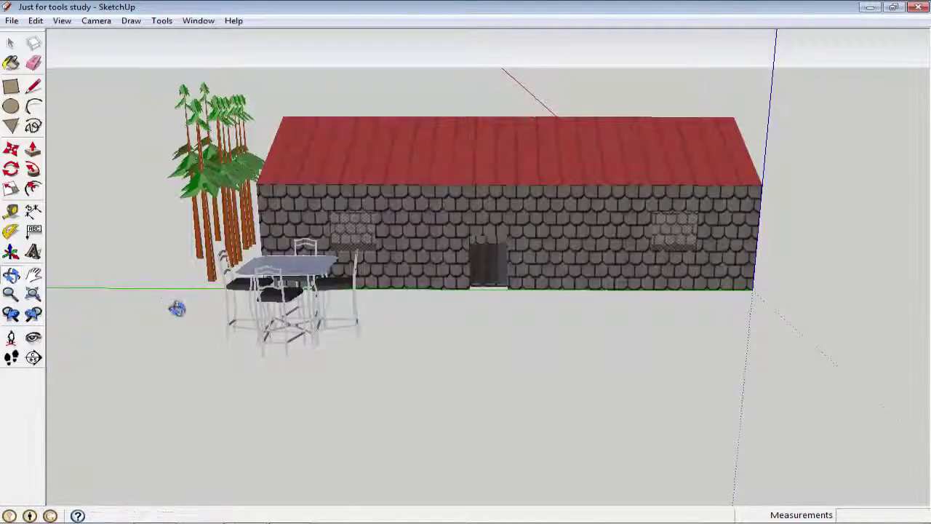
pyautogui.moveTo(177, 308); pyautogui.dragTo(81, 314)
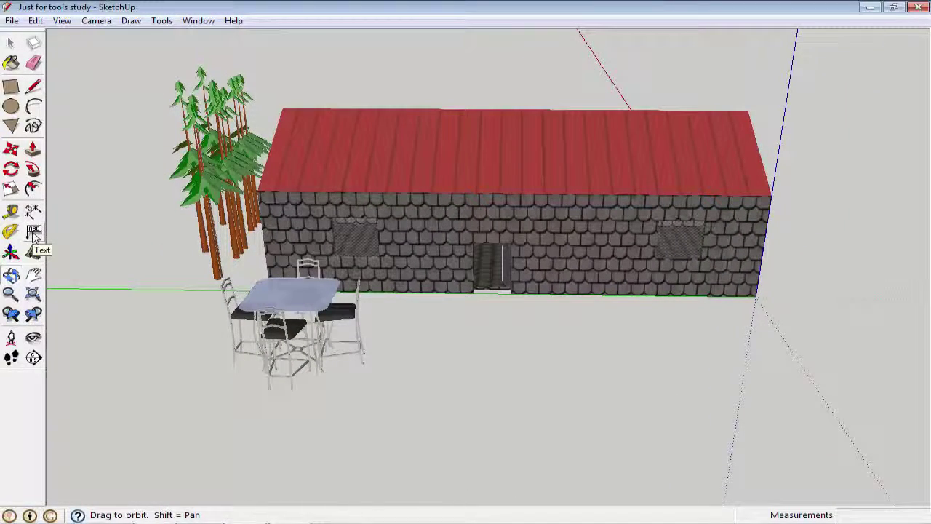
pyautogui.scroll(4, 379, 258)
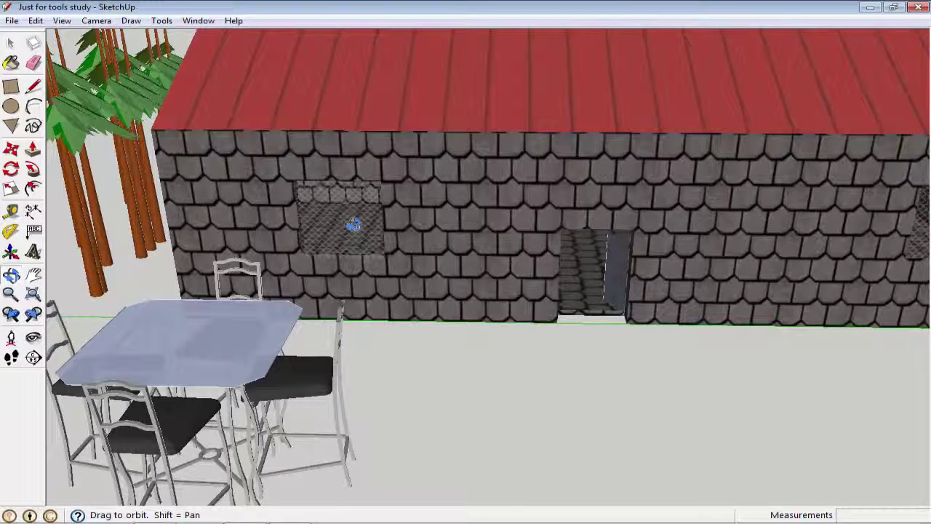
# Attach a 'This is Window' leader note to the window, placed below the house.
pyautogui.click(33, 233)
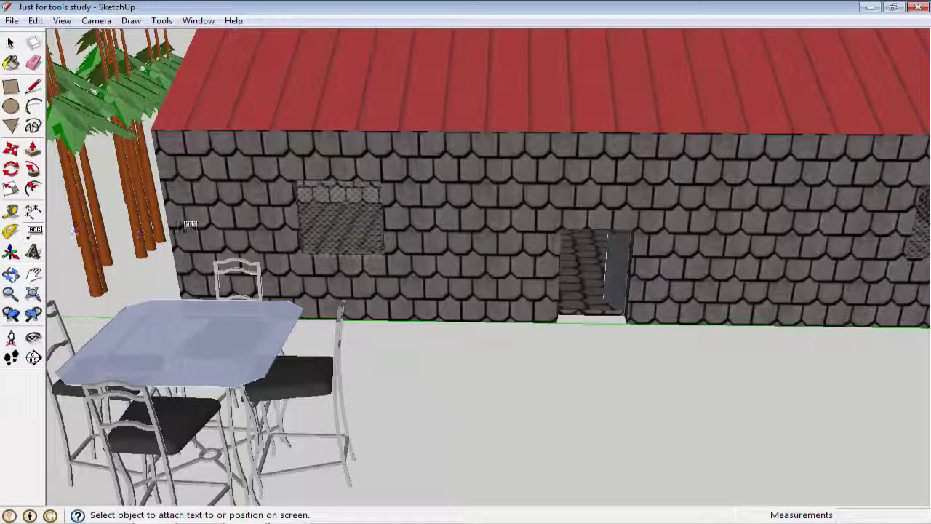
pyautogui.click(332, 231)
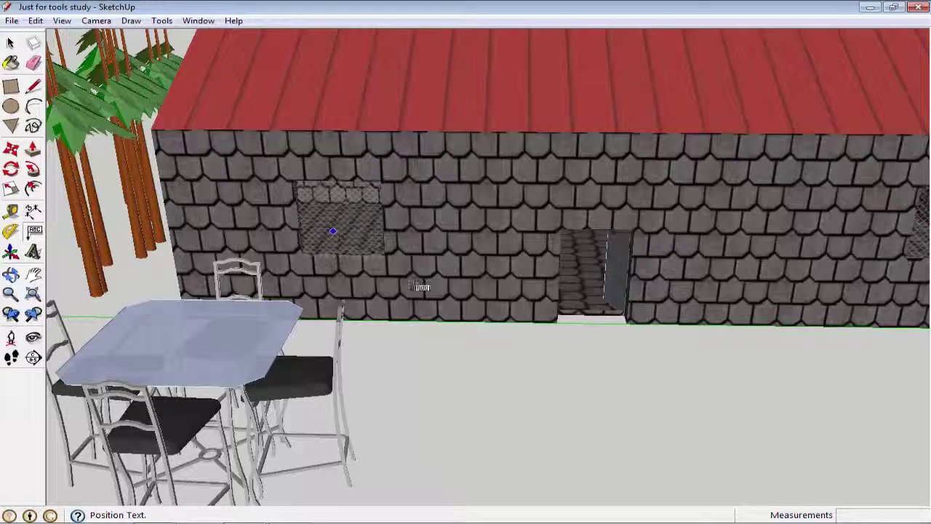
pyautogui.click(449, 419)
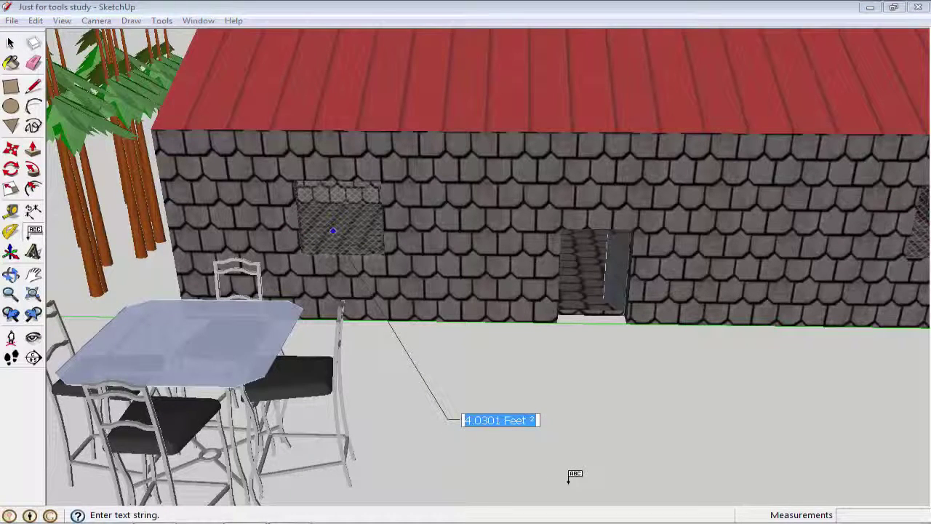
pyautogui.write('This is Windo')
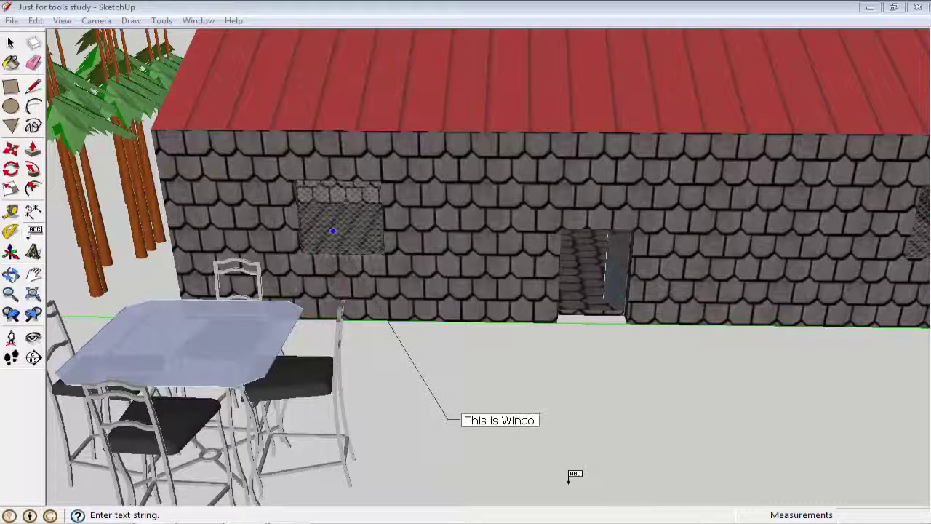
pyautogui.write('w')
pyautogui.press('Return')
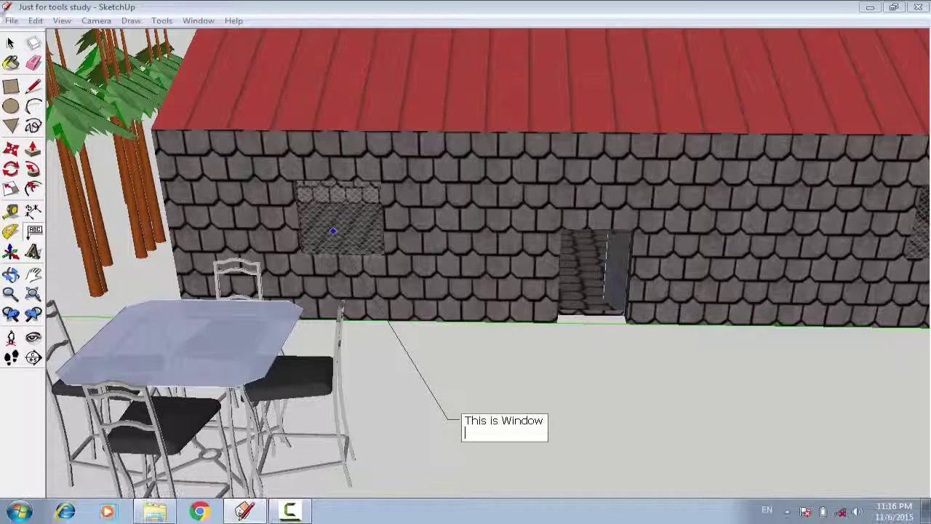
pyautogui.moveTo(569, 486); pyautogui.dragTo(273, 396, button='middle')
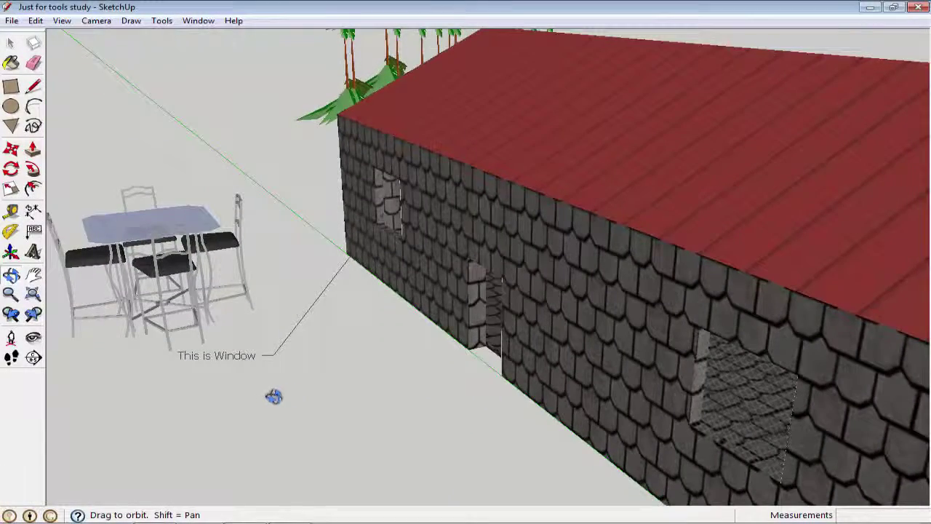
pyautogui.moveTo(156, 396); pyautogui.dragTo(368, 344, button='middle')
pyautogui.moveTo(458, 413); pyautogui.dragTo(115, 268, button='middle')
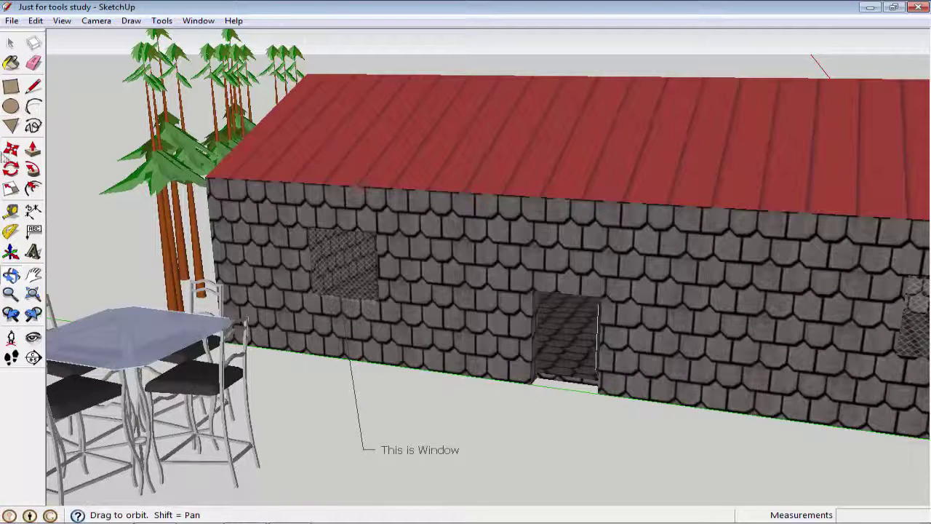
# Add a 'Floor' leader label pointing to the door opening's floor.
pyautogui.click(33, 230)
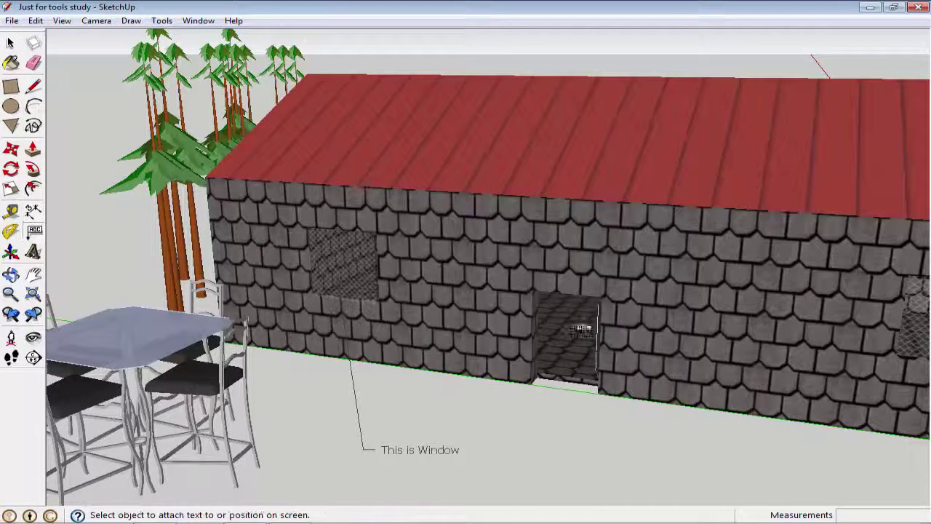
pyautogui.click(567, 347)
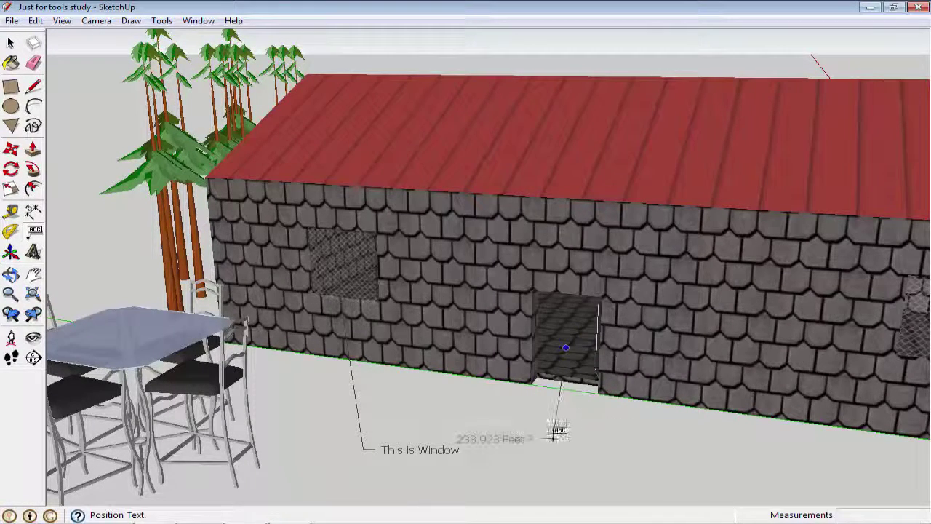
pyautogui.click(563, 445)
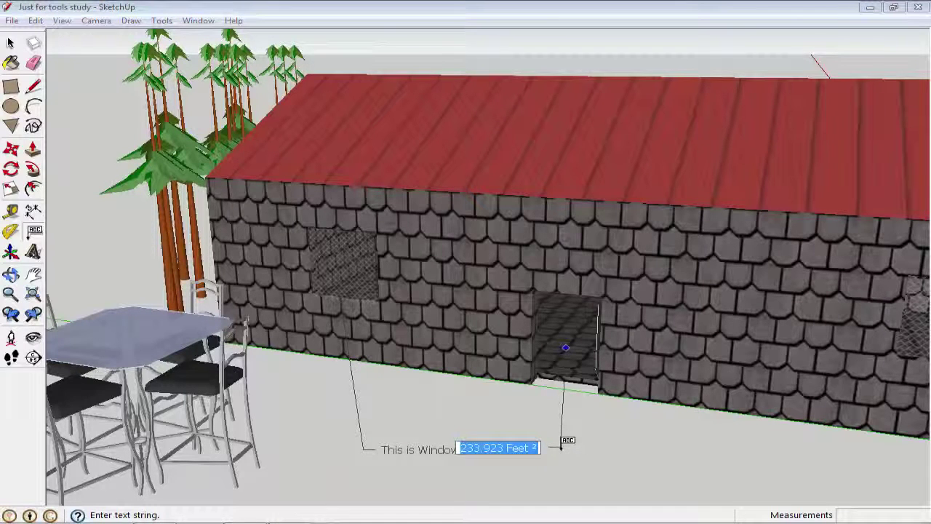
pyautogui.write('Floor')
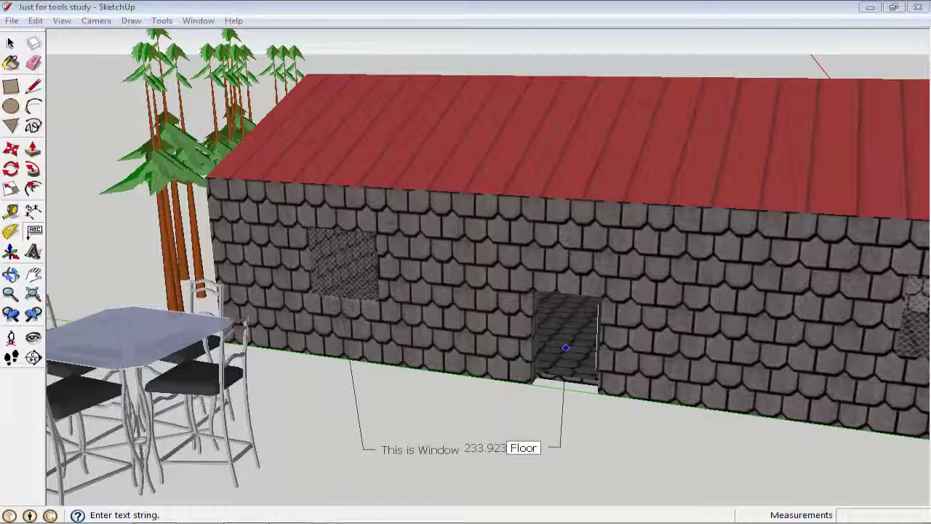
pyautogui.click(35, 231)
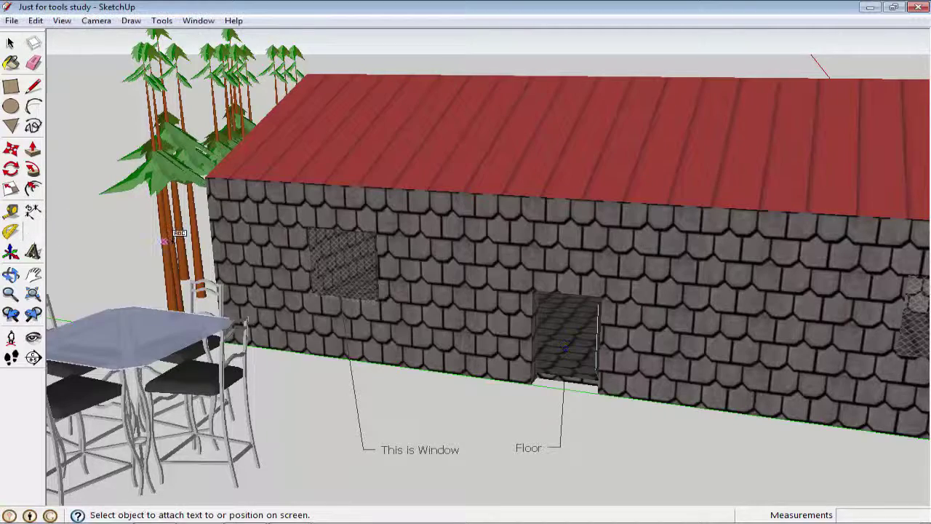
# Add a 'This is Door' leader label pointing to the door, left of Floor.
pyautogui.moveTo(574, 409); pyautogui.dragTo(641, 363, button='middle')
pyautogui.click(632, 335)
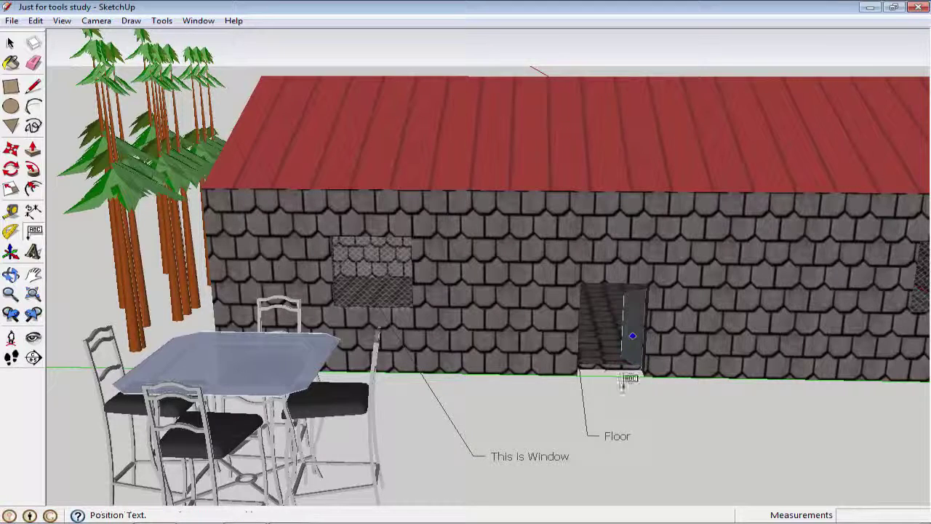
pyautogui.click(532, 412)
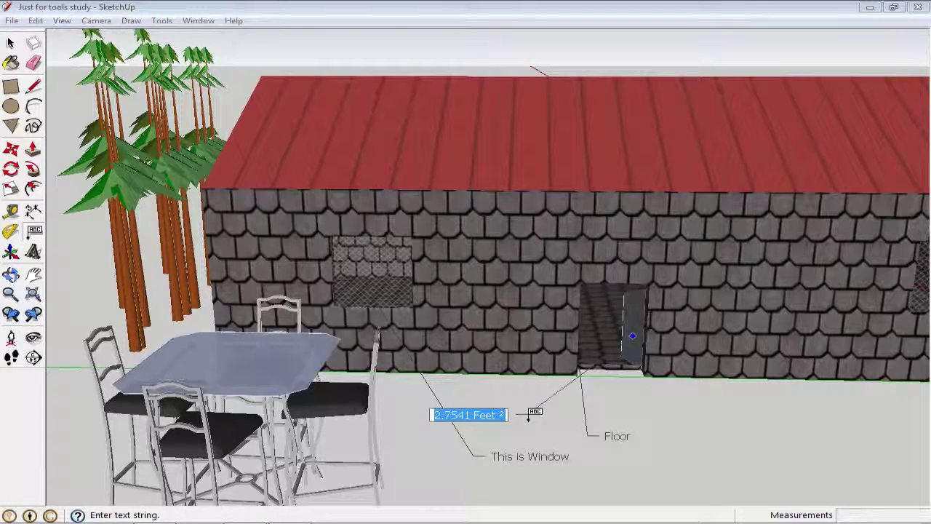
pyautogui.write('TH')
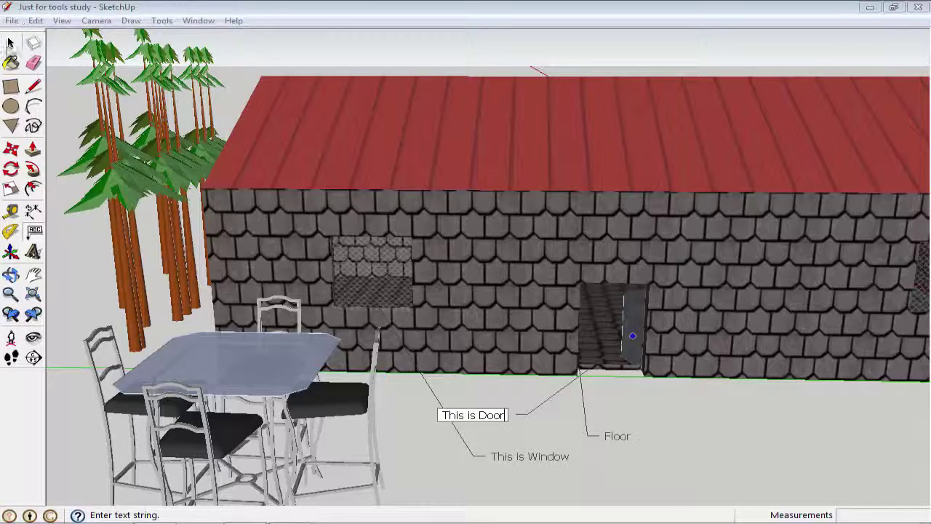
pyautogui.write('is is Door')
pyautogui.click(11, 43)
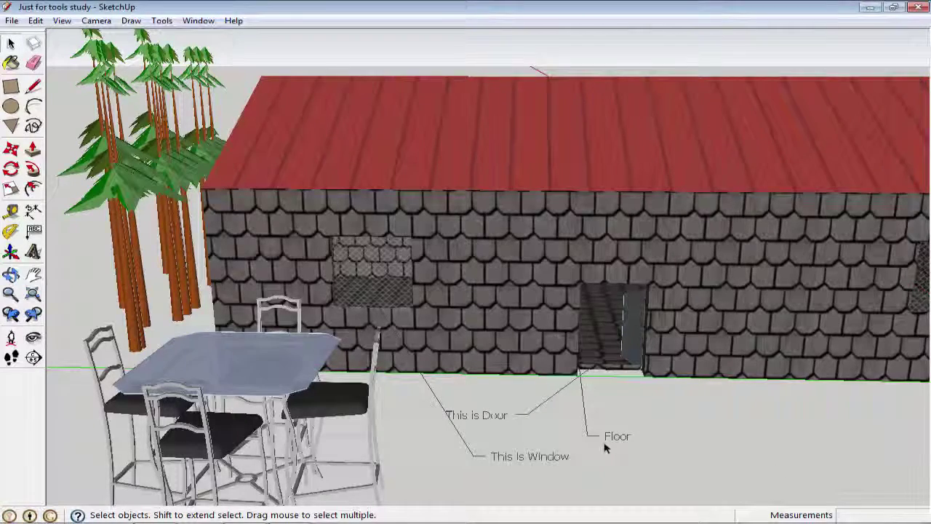
# Zoom out, orbit around the house, then pan and zoom toward the patio table.
pyautogui.scroll(-3, 604, 442)
pyautogui.moveTo(608, 446); pyautogui.dragTo(431, 374, button='middle')
pyautogui.moveTo(566, 424); pyautogui.dragTo(564, 427, button='middle')
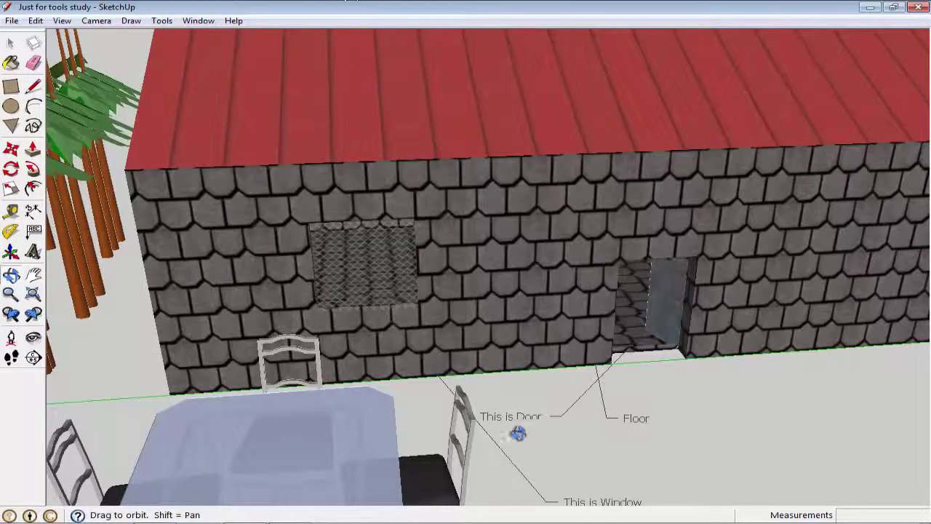
pyautogui.moveTo(558, 417); pyautogui.dragTo(495, 425, button='middle')
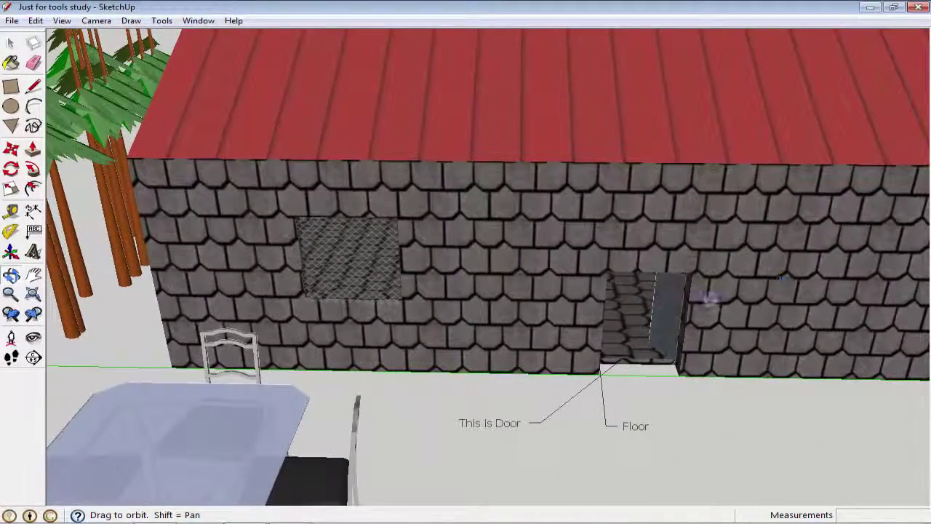
pyautogui.scroll(-10, 655, 360)
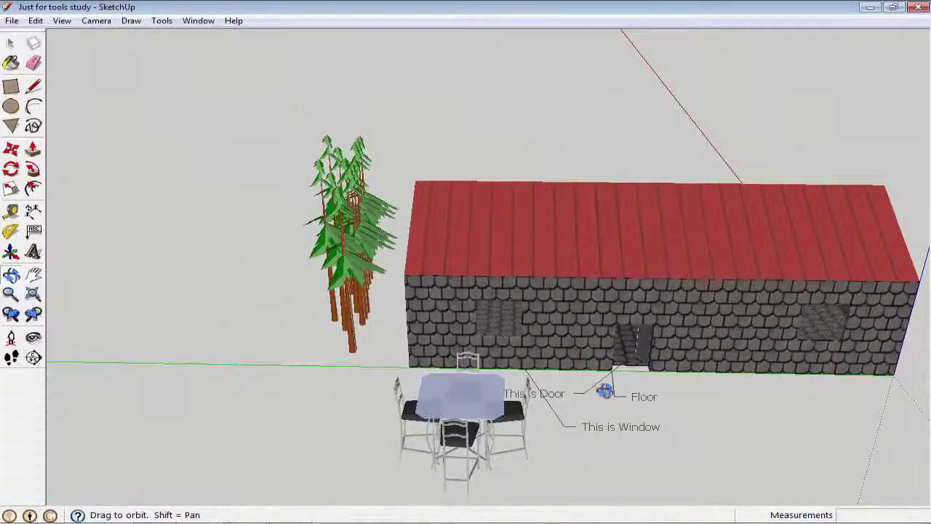
pyautogui.keyDown('shift'); pyautogui.moveTo(734, 401); pyautogui.dragTo(598, 356, button='middle'); pyautogui.keyUp('shift')
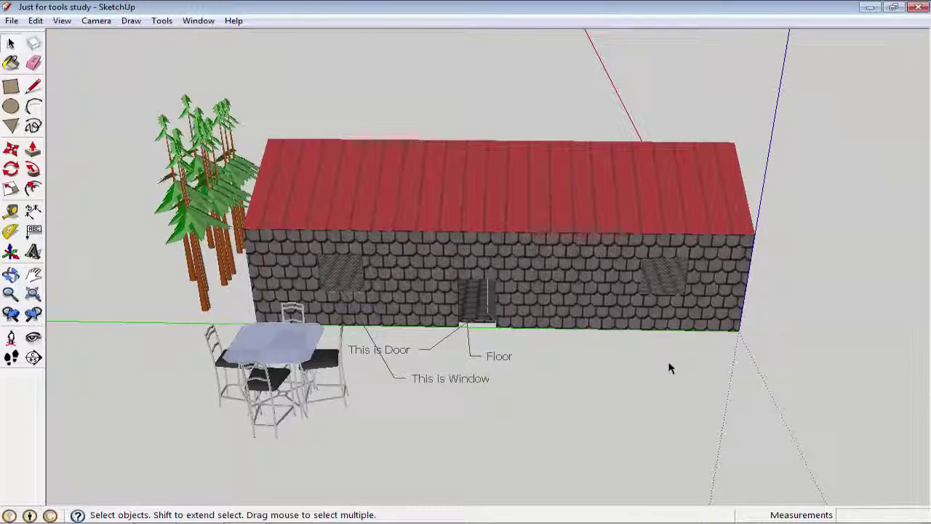
pyautogui.scroll(5, 197, 441)
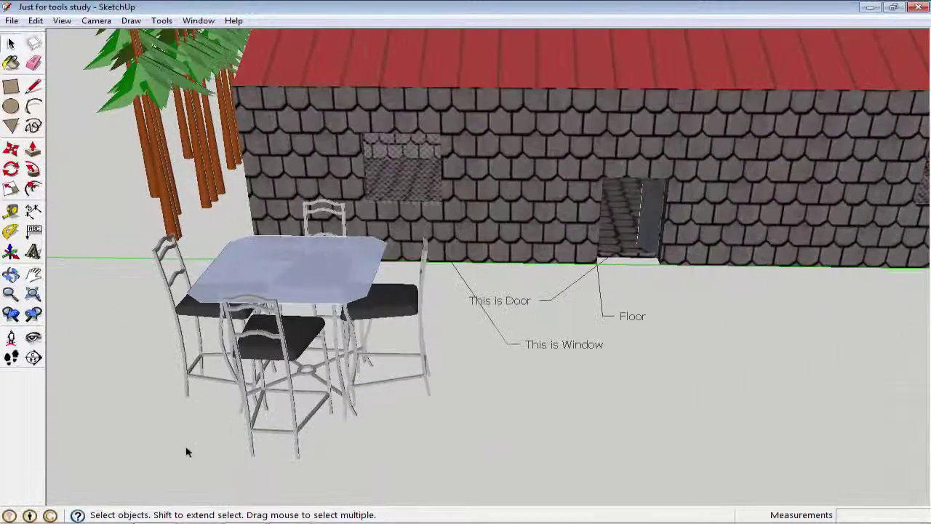
# Add a 'Table' leader label pointing to the table top, placed at lower left.
pyautogui.click(33, 230)
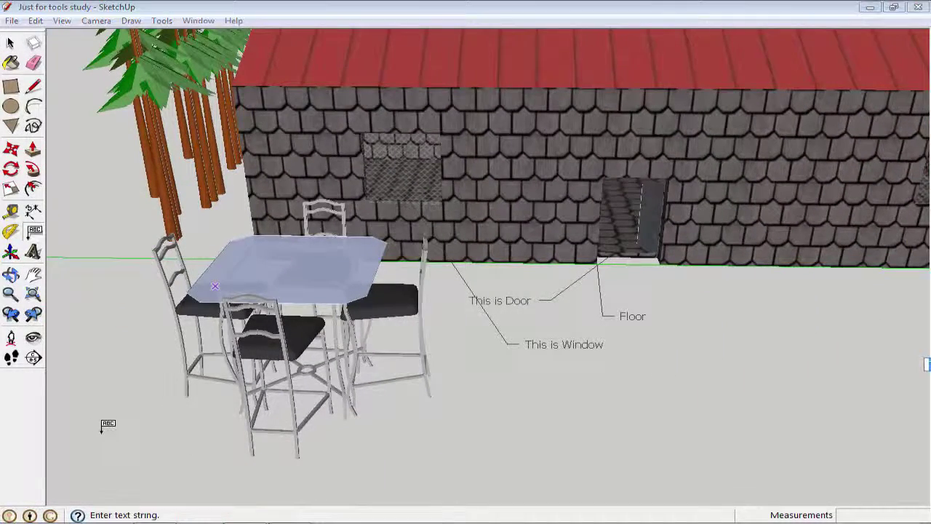
pyautogui.click(267, 273)
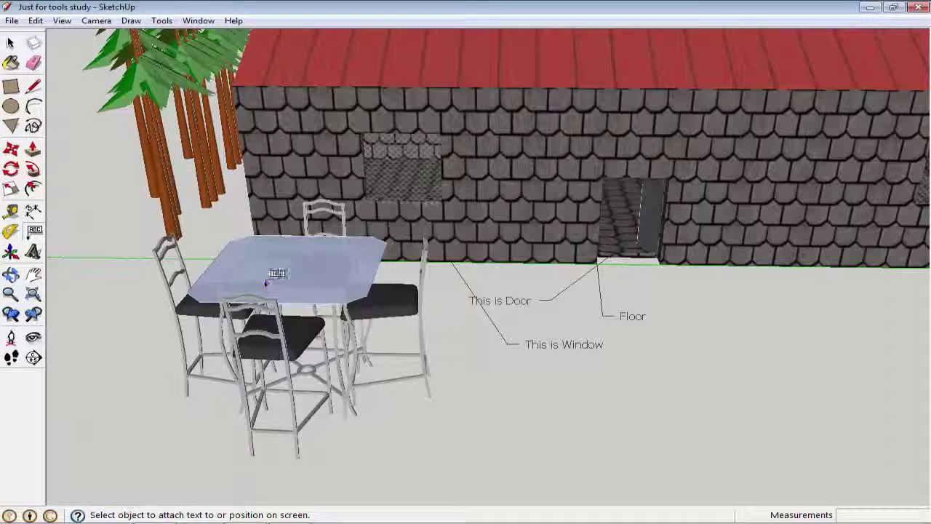
pyautogui.click(118, 432)
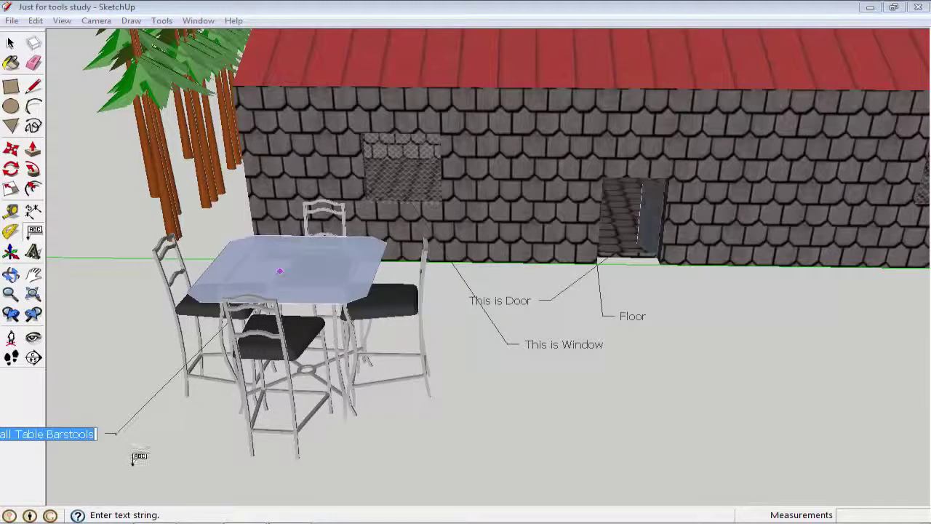
pyautogui.write('Ta')
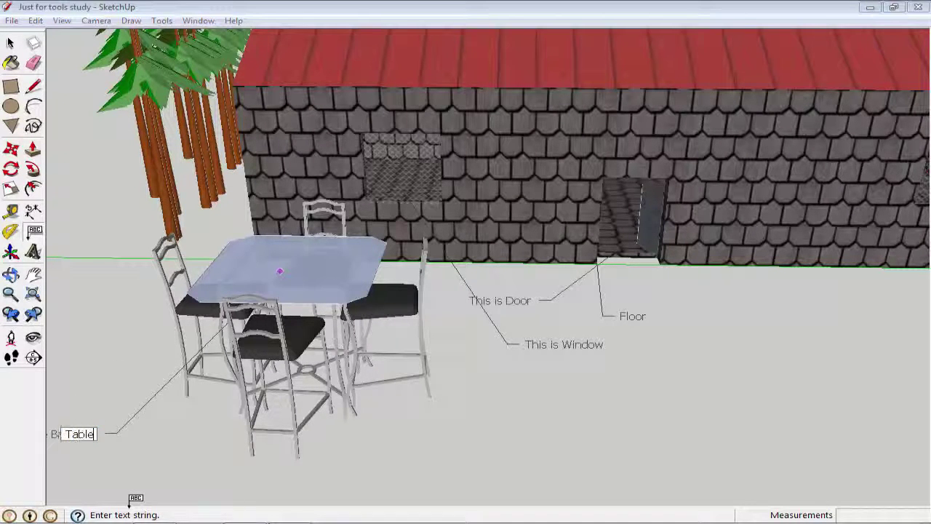
pyautogui.write('ble')
pyautogui.press('Return')
pyautogui.click(411, 430)
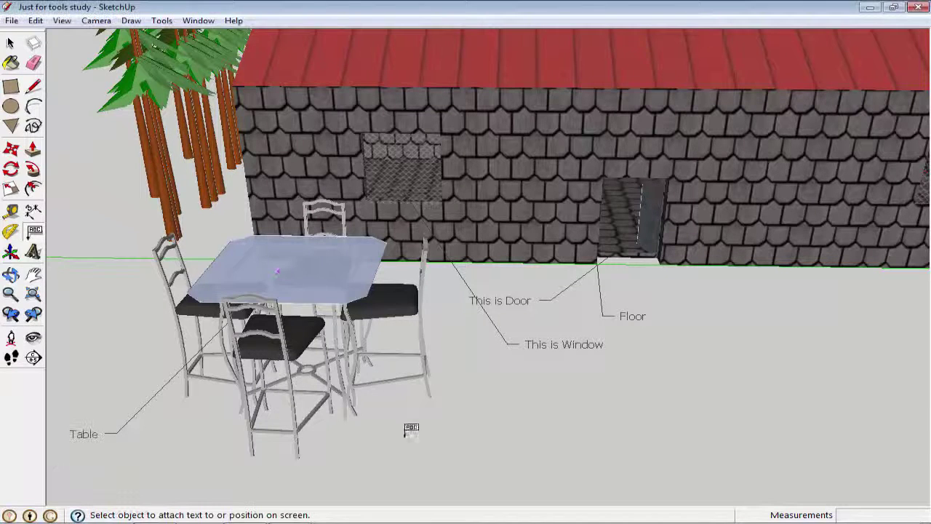
# Add a 'Chair' leader label pointing to the front barstool's seat.
pyautogui.click(256, 348)
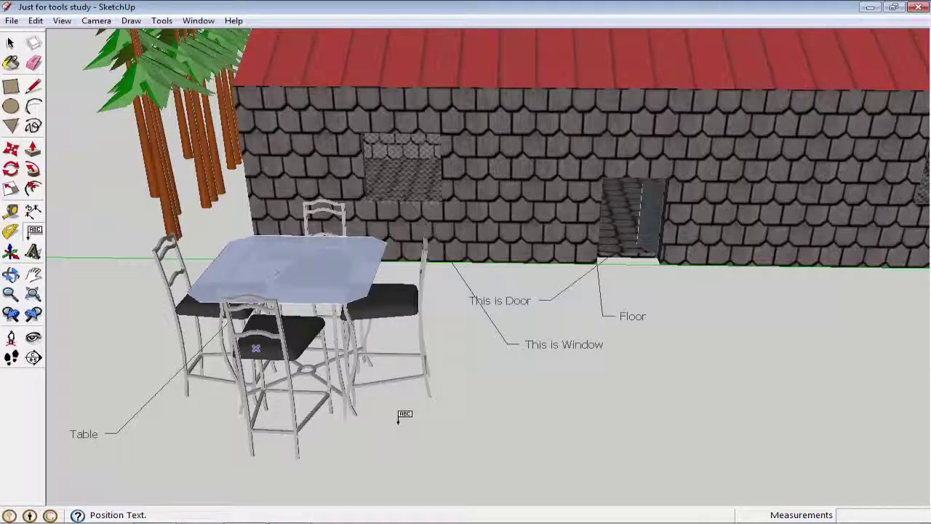
pyautogui.click(298, 355)
pyautogui.press('Escape')
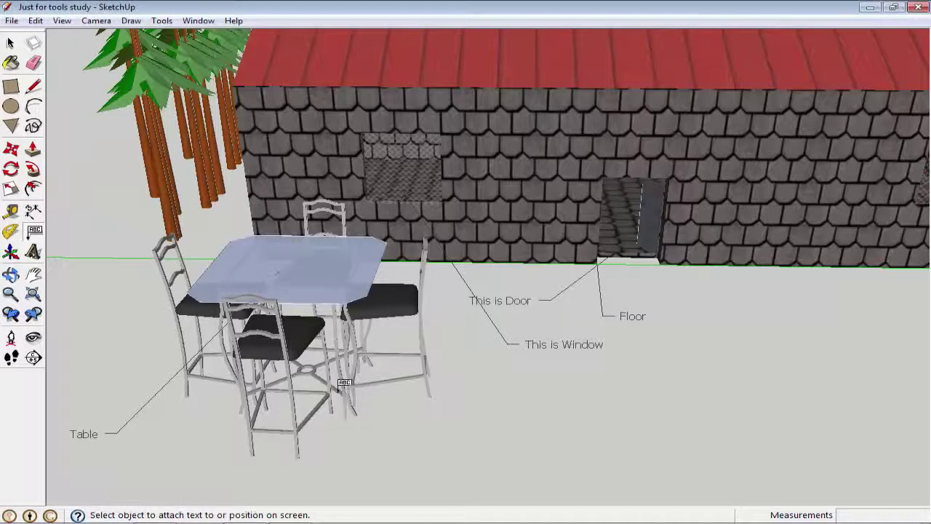
pyautogui.click(292, 348)
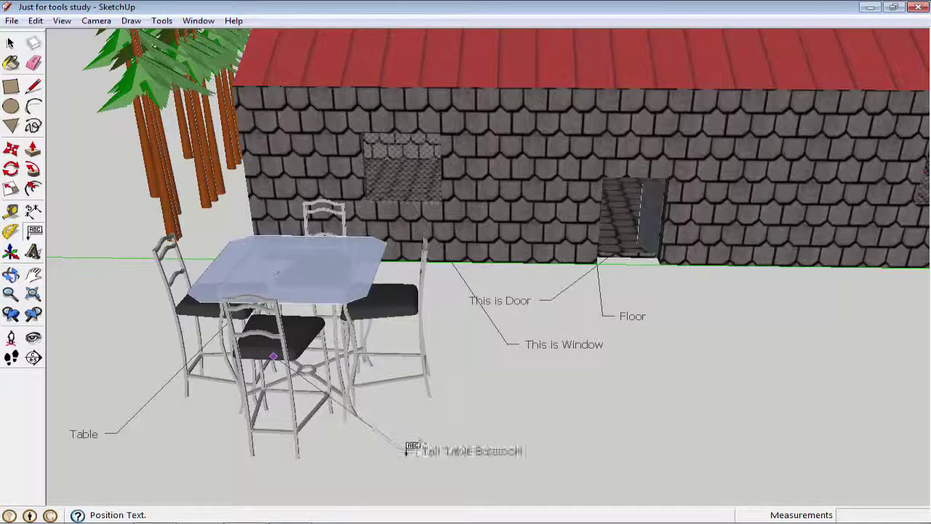
pyautogui.click(413, 450)
pyautogui.write('Chair')
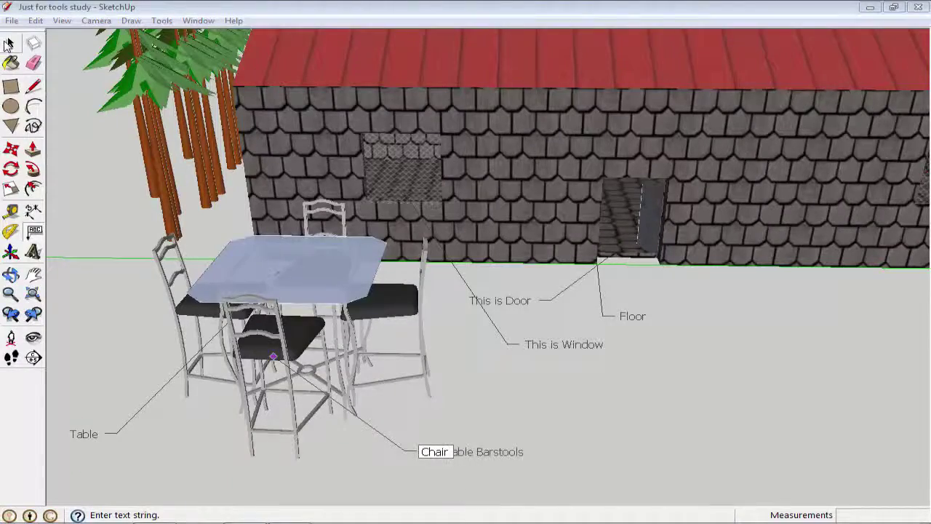
pyautogui.click(10, 44)
# Zoom out and add a 'Trees' leader label below the evergreen trees.
pyautogui.scroll(2, 271, 379)
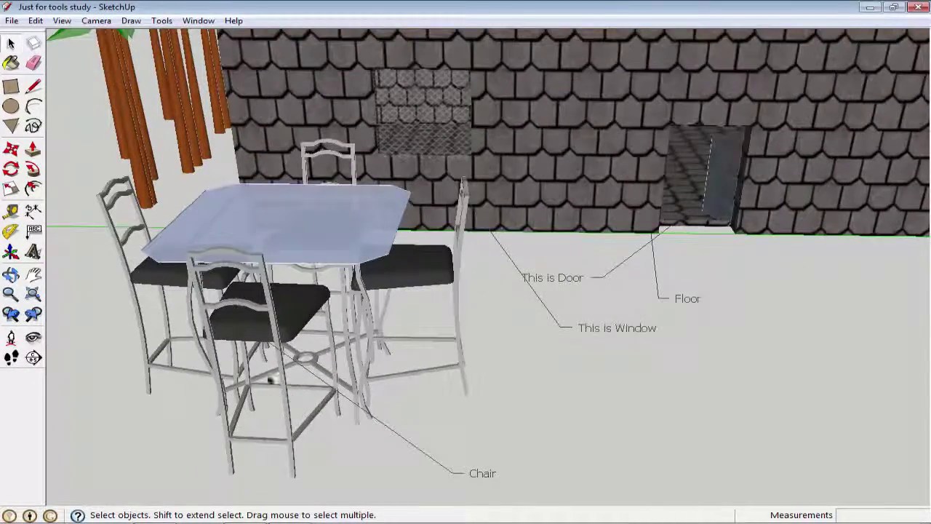
pyautogui.scroll(-3, 271, 380)
pyautogui.moveTo(270, 381); pyautogui.dragTo(217, 309, button='middle')
pyautogui.scroll(-3, 402, 355)
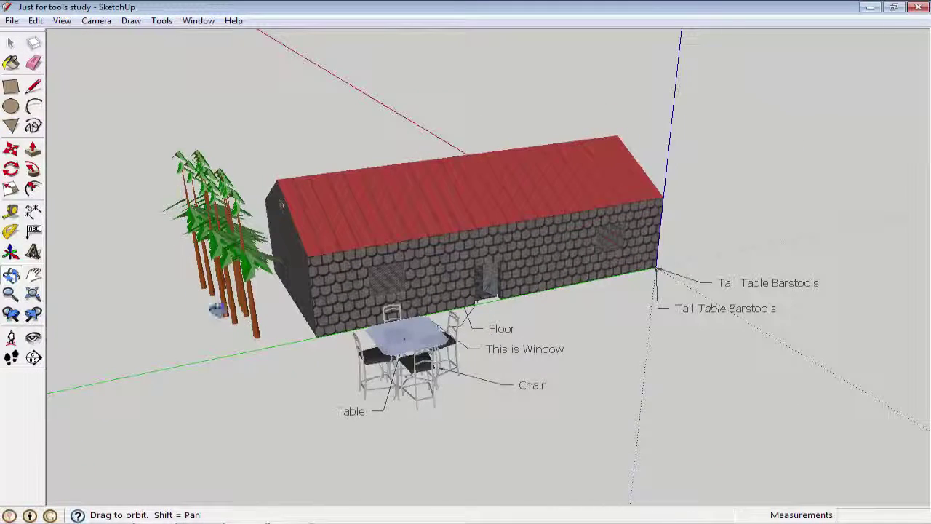
pyautogui.click(33, 231)
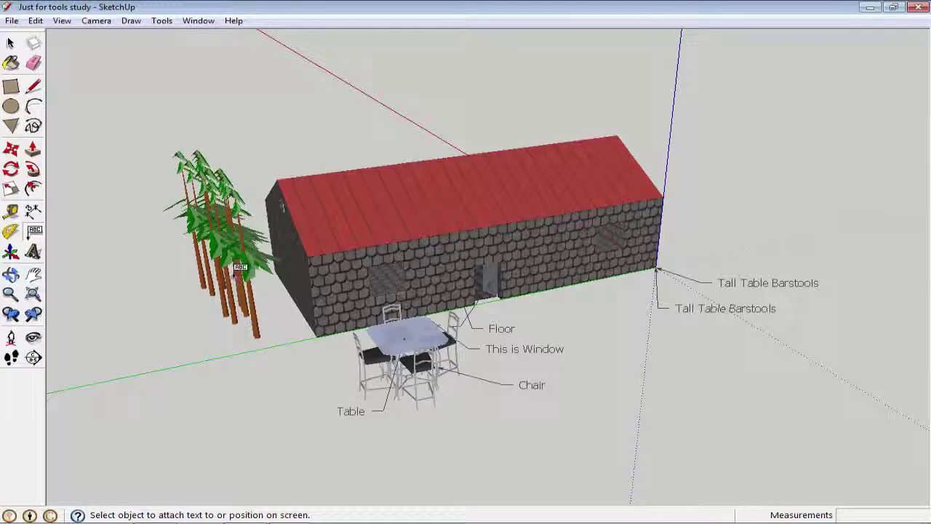
pyautogui.click(229, 267)
pyautogui.click(242, 431)
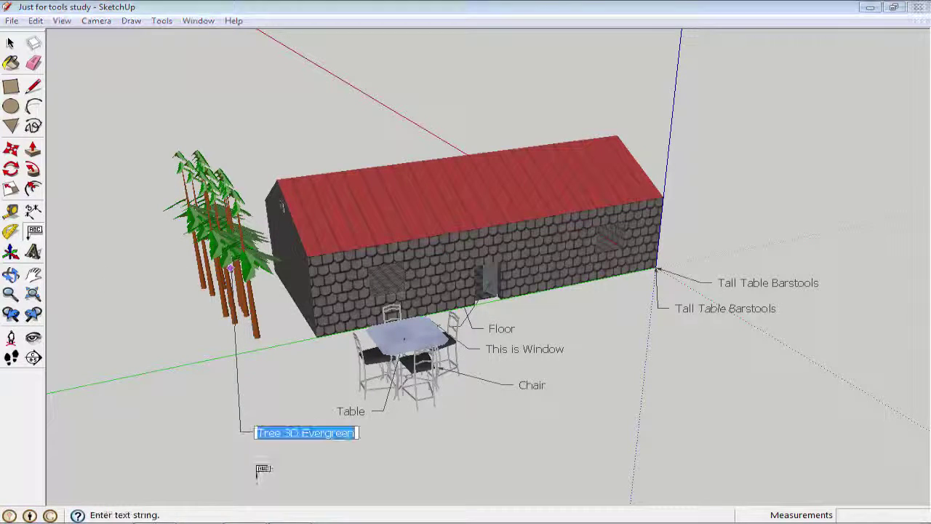
pyautogui.write('Trees')
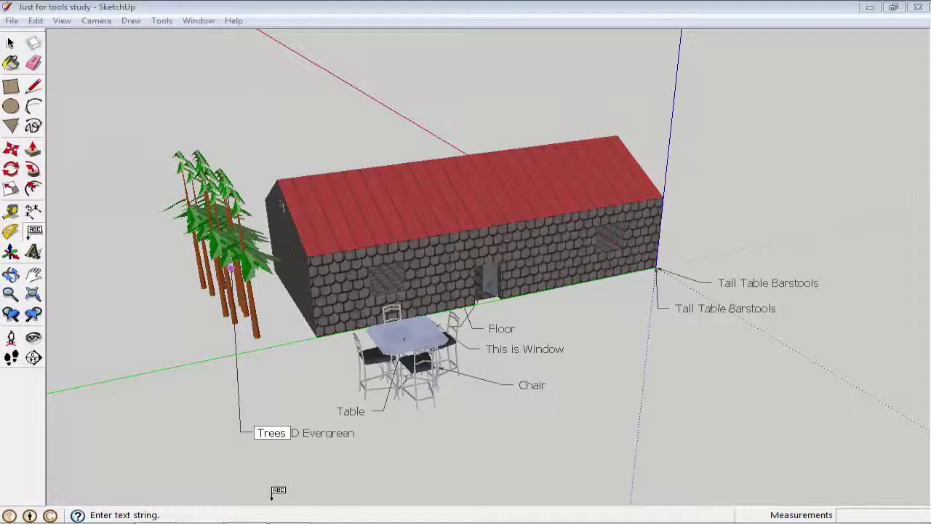
# Orbit to view the house from its front corner and open the File menu.
pyautogui.moveTo(279, 491); pyautogui.dragTo(34, 239, button='middle')
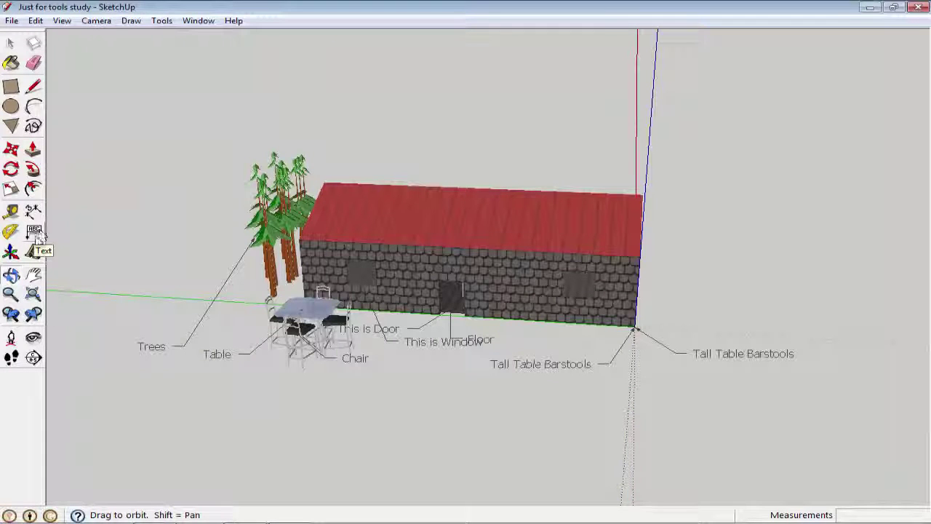
pyautogui.moveTo(522, 436); pyautogui.dragTo(807, 420)
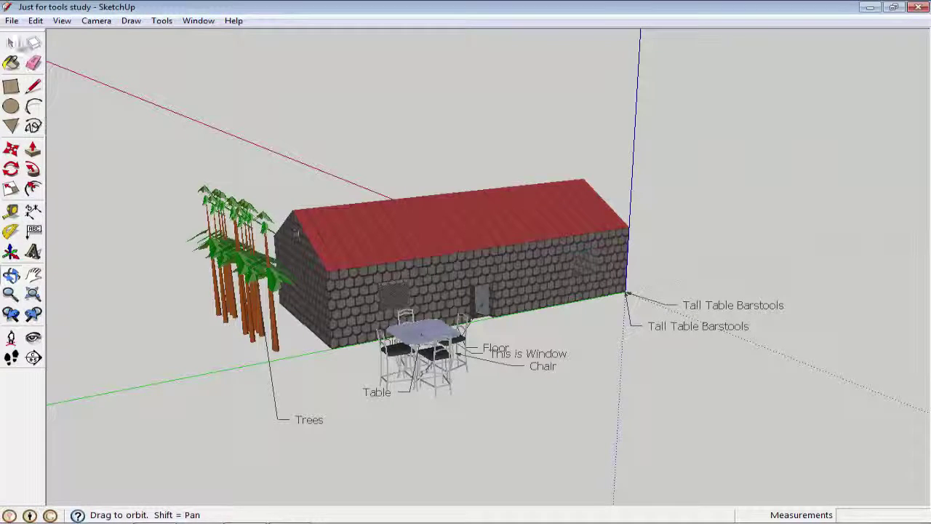
pyautogui.click(12, 21)
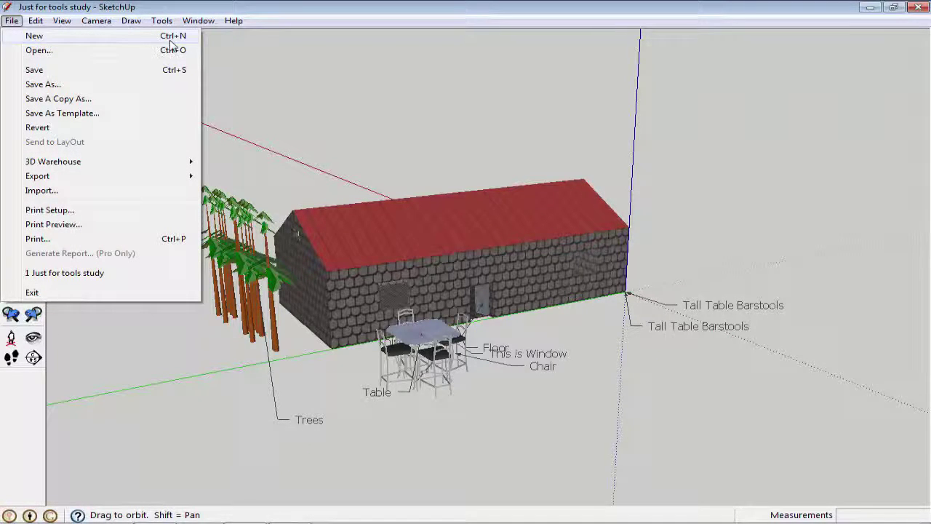
# Start a new untitled model, discarding the unsaved house changes.
pyautogui.click(38, 41)
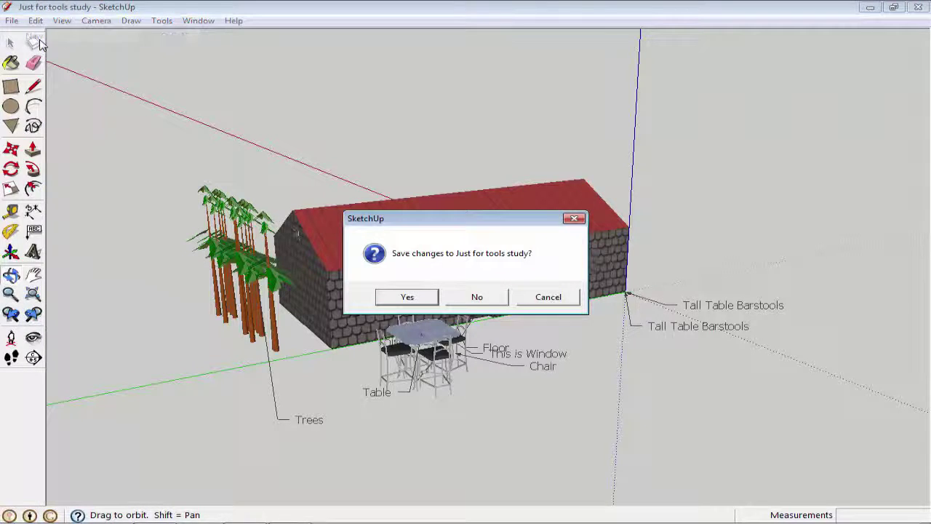
pyautogui.click(474, 298)
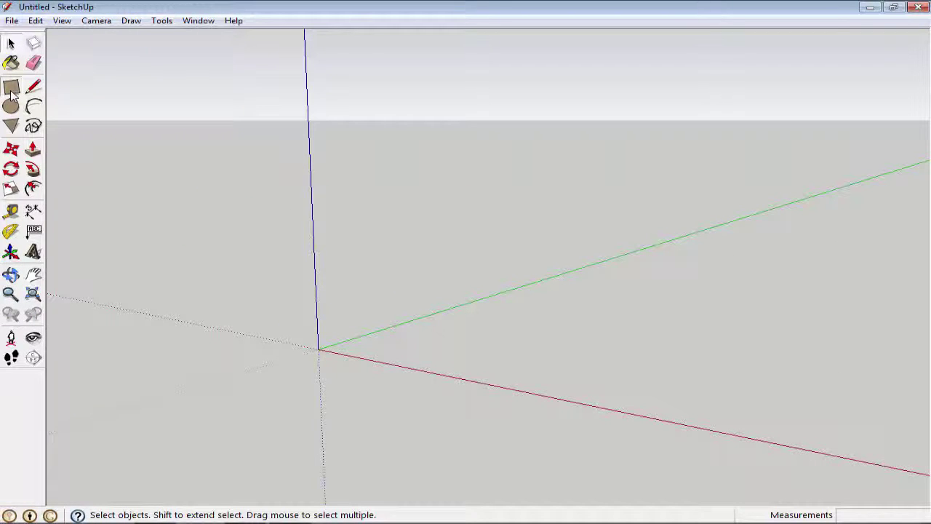
pyautogui.click(11, 92)
# Set Model Info units to Engineering with 0.0' precision and begin a ground rectangle.
pyautogui.click(198, 21)
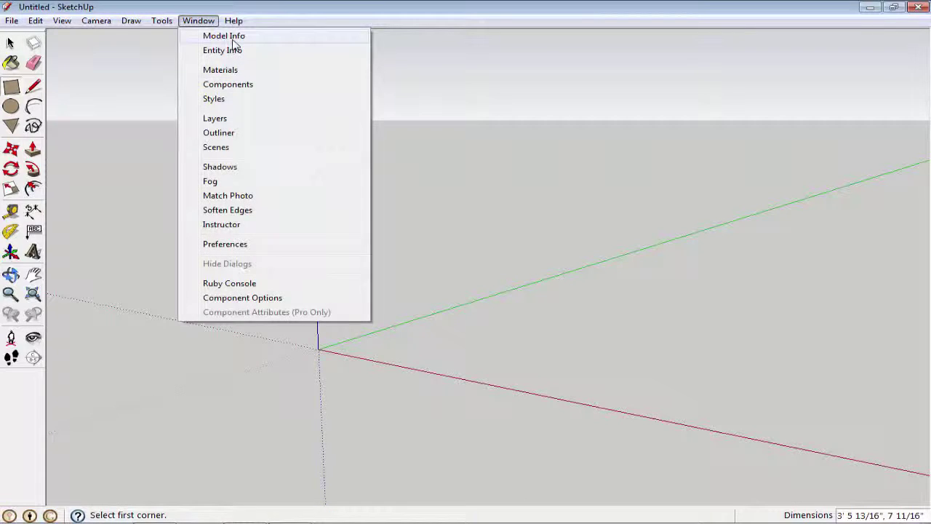
pyautogui.click(236, 37)
pyautogui.click(375, 122)
pyautogui.click(378, 109)
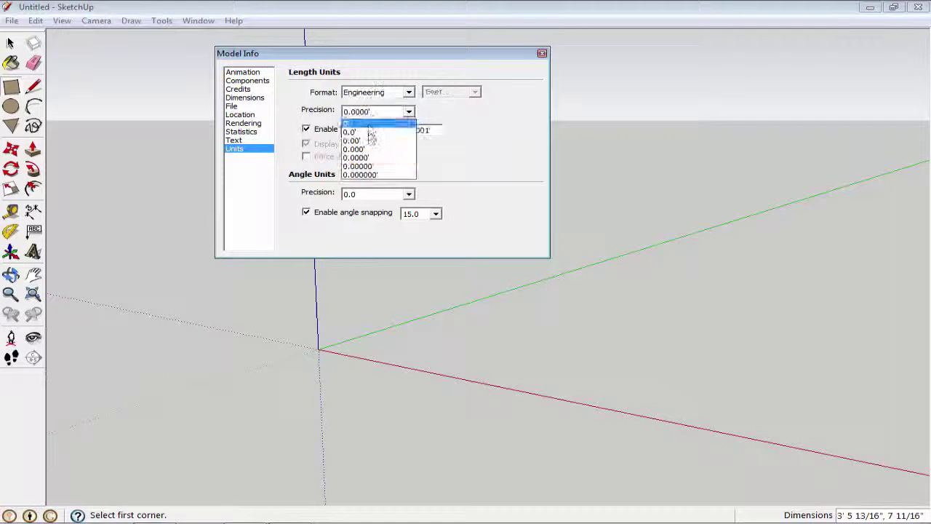
pyautogui.click(363, 128)
pyautogui.click(543, 53)
pyautogui.click(476, 323)
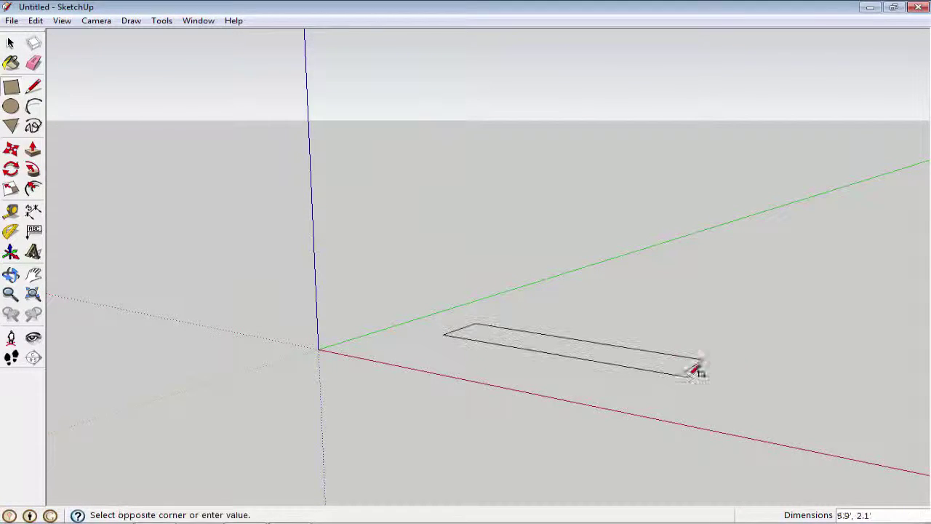
# Finish the ground rectangle and pull it up into a 10' tall box.
pyautogui.click(777, 280)
pyautogui.press('p')
pyautogui.moveTo(757, 298); pyautogui.dragTo(722, 196)
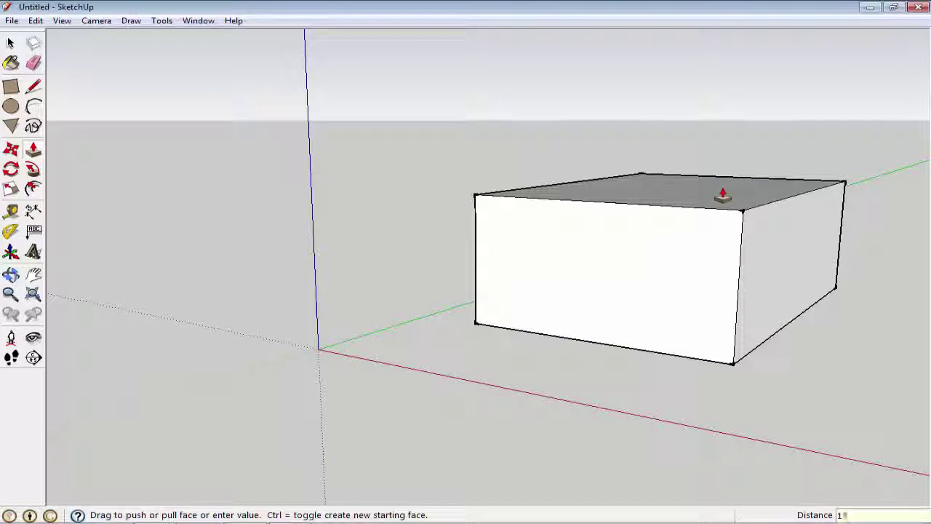
pyautogui.click(721, 193)
pyautogui.scroll(-2, 696, 175)
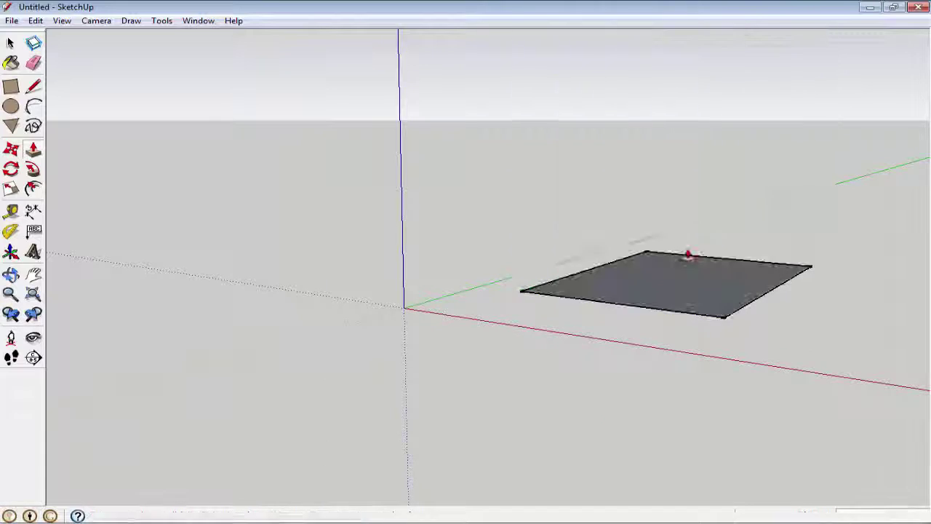
pyautogui.moveTo(689, 255); pyautogui.dragTo(689, 204)
pyautogui.press('Return')
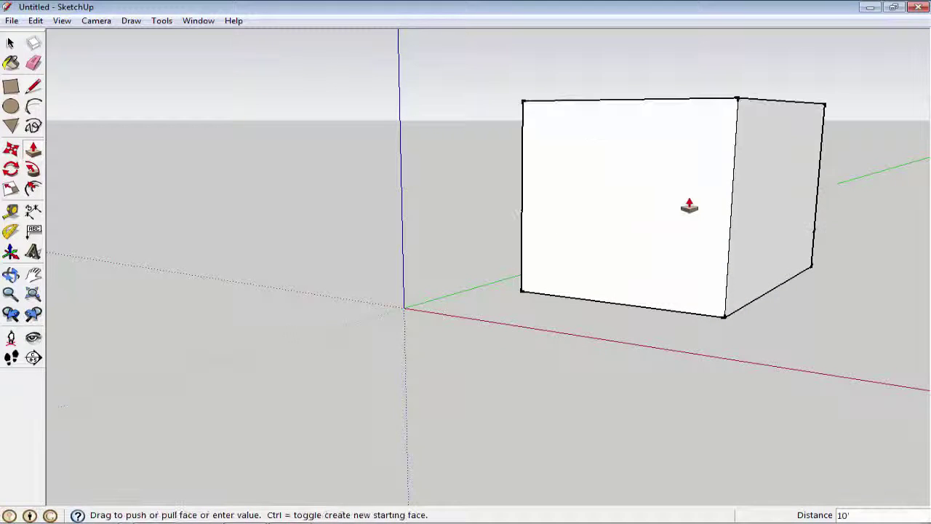
# Draw a door-sized rectangle rising from the bottom of the box's front wall.
pyautogui.moveTo(697, 264); pyautogui.dragTo(659, 283, button='middle')
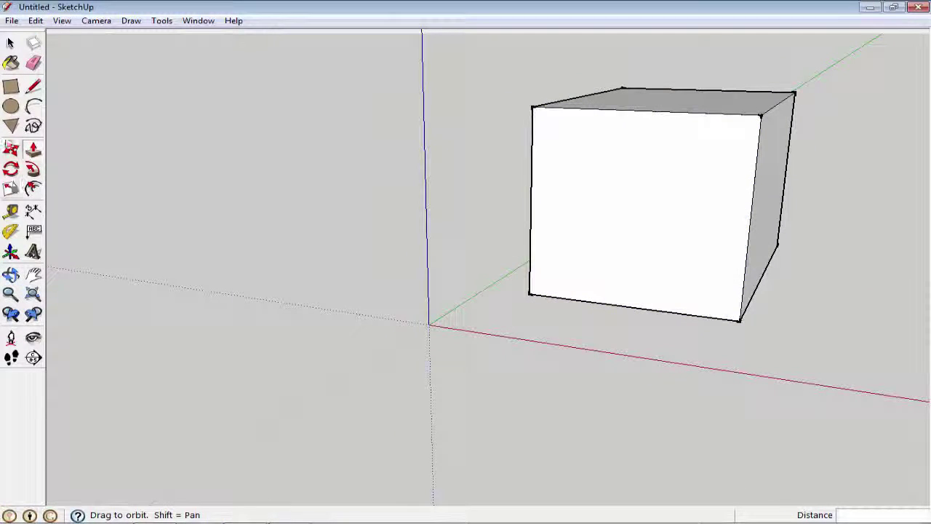
pyautogui.click(11, 86)
pyautogui.click(643, 308)
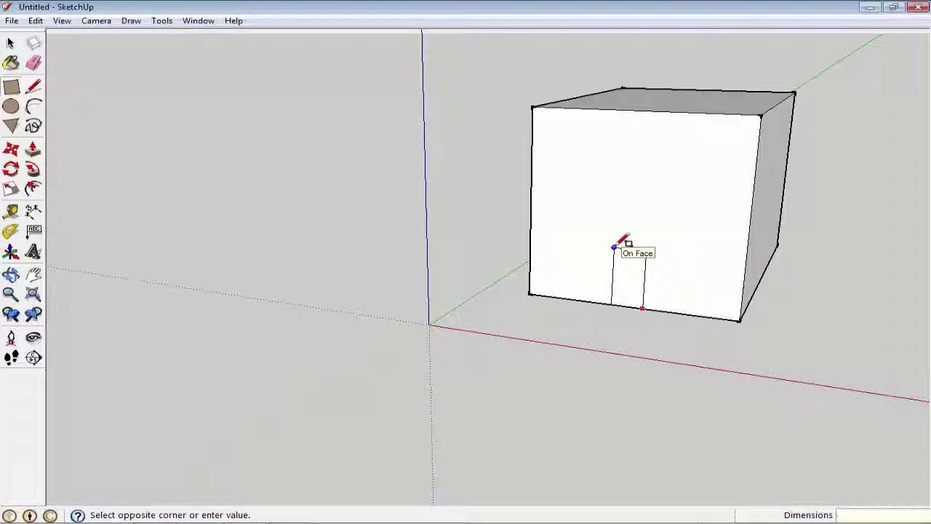
pyautogui.click(619, 243)
pyautogui.hotkey('ctrl', 'z')
pyautogui.click(645, 309)
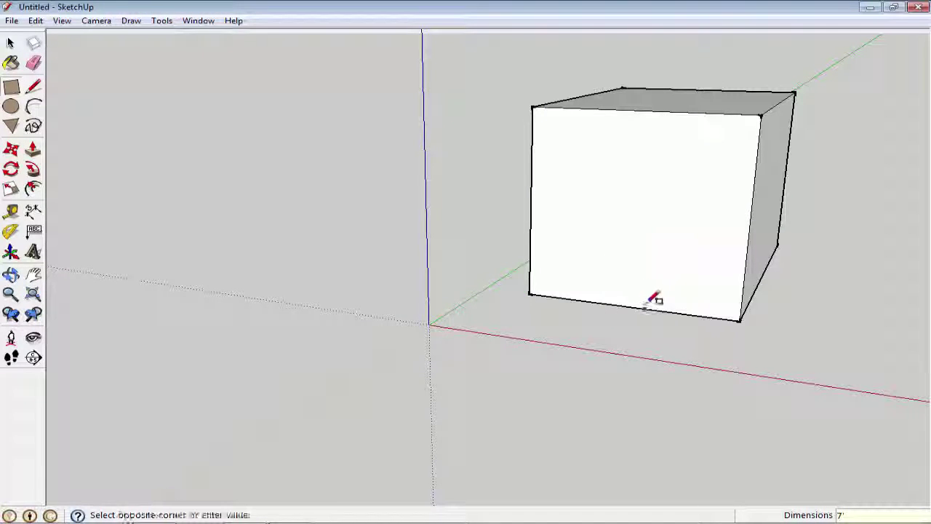
pyautogui.click(598, 233)
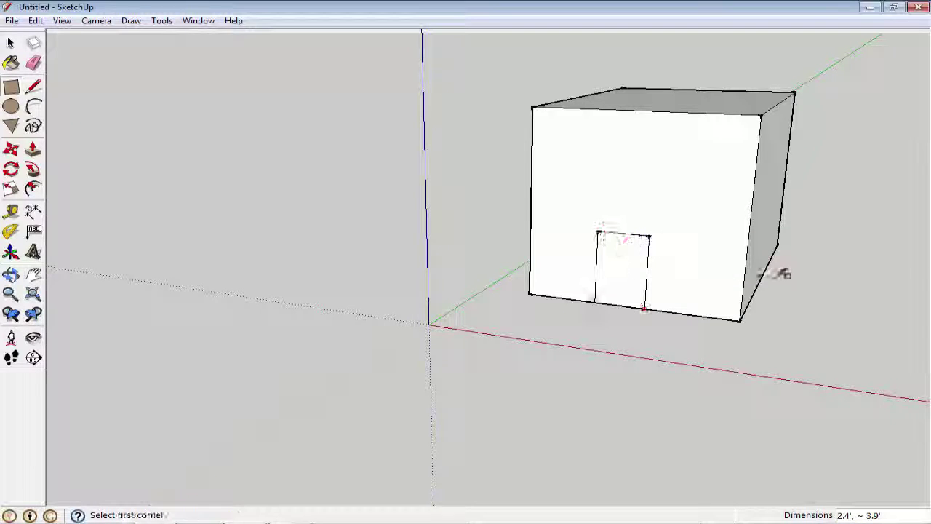
# Push the door face into the wall and erase it to open the doorway.
pyautogui.press('p')
pyautogui.click(632, 295)
pyautogui.click(632, 291)
pyautogui.press('e')
pyautogui.rightClick(645, 290)
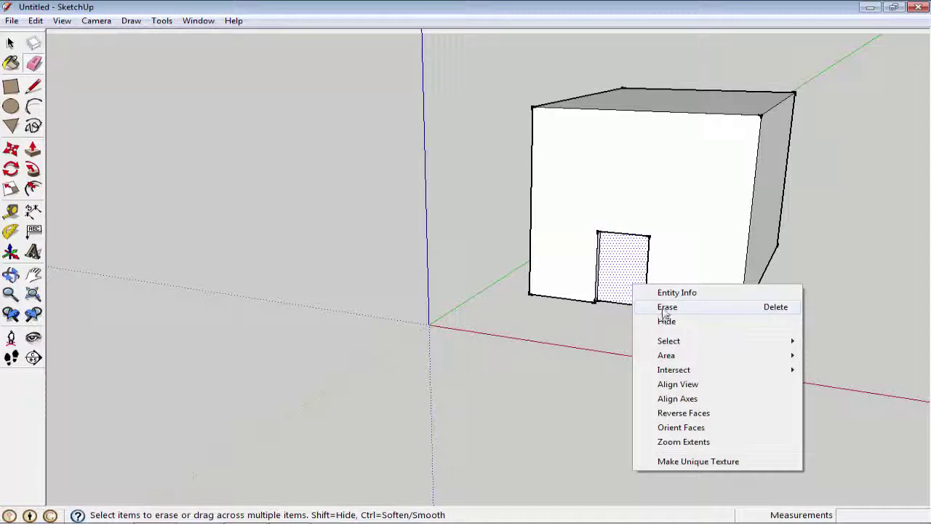
pyautogui.press('Escape')
pyautogui.moveTo(753, 302); pyautogui.dragTo(320, 349, button='middle')
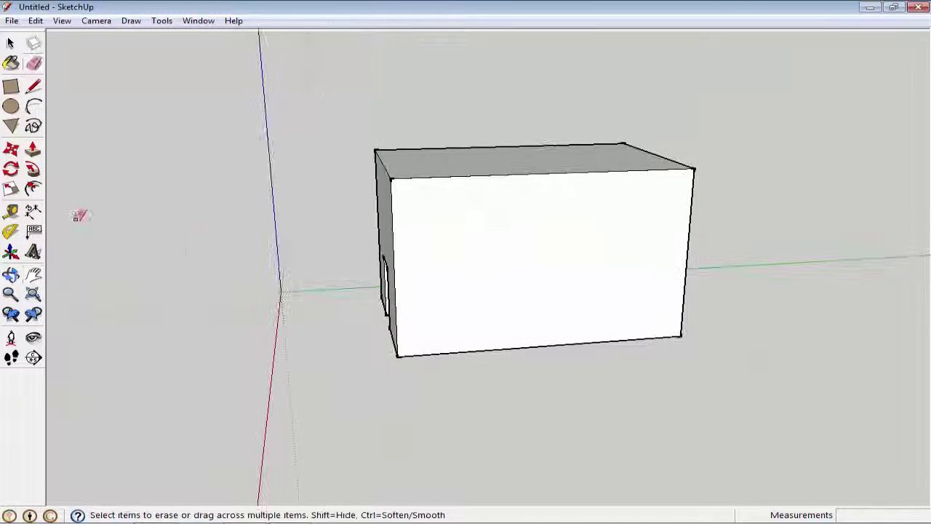
# Draw a 4' x 3.7' rectangle on the long side wall, push it in and erase its face.
pyautogui.press('r')
pyautogui.click(602, 201)
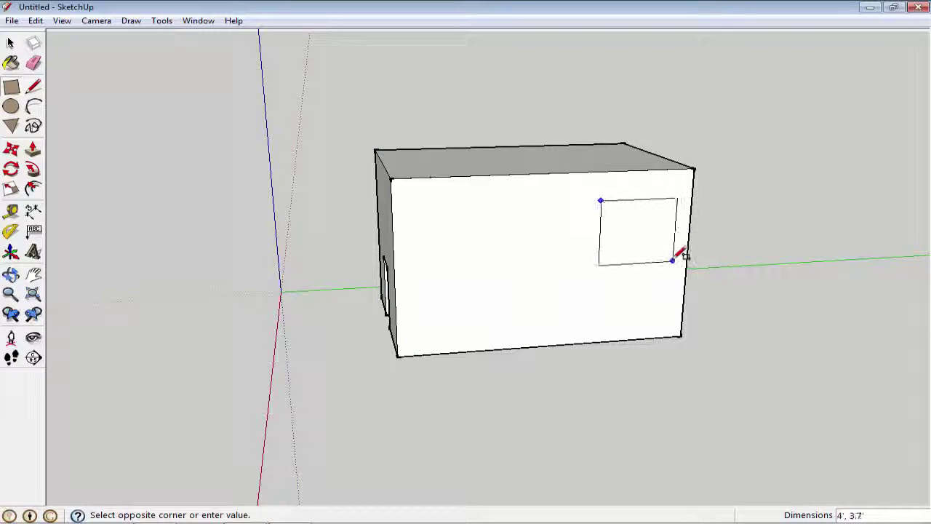
pyautogui.click(671, 264)
pyautogui.press('p')
pyautogui.click(635, 251)
pyautogui.click(630, 254)
pyautogui.press('e')
pyautogui.rightClick(631, 241)
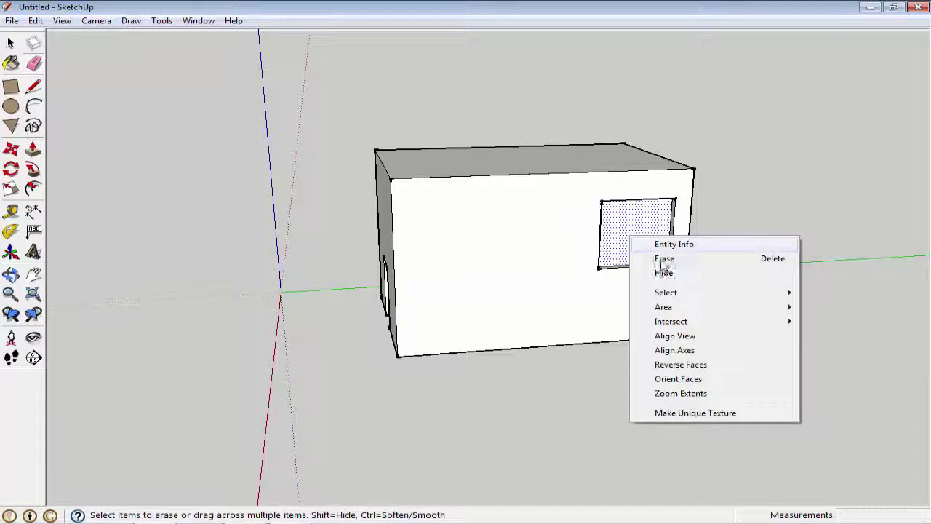
pyautogui.press('Escape')
# Orbit around to the door side of the box and zoom in on it.
pyautogui.scroll(-2, 406, 340)
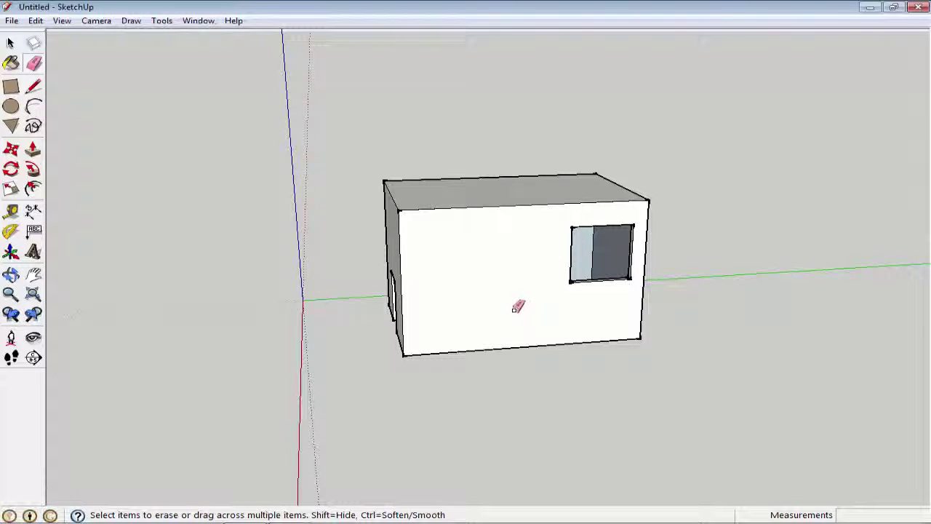
pyautogui.press('o')
pyautogui.moveTo(422, 295); pyautogui.dragTo(270, 264)
pyautogui.scroll(3, 449, 336)
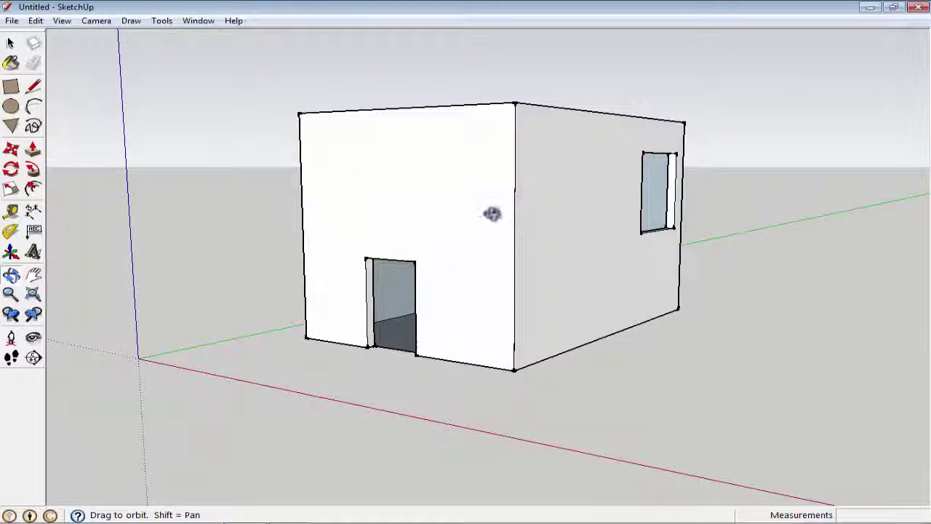
pyautogui.scroll(4, 451, 330)
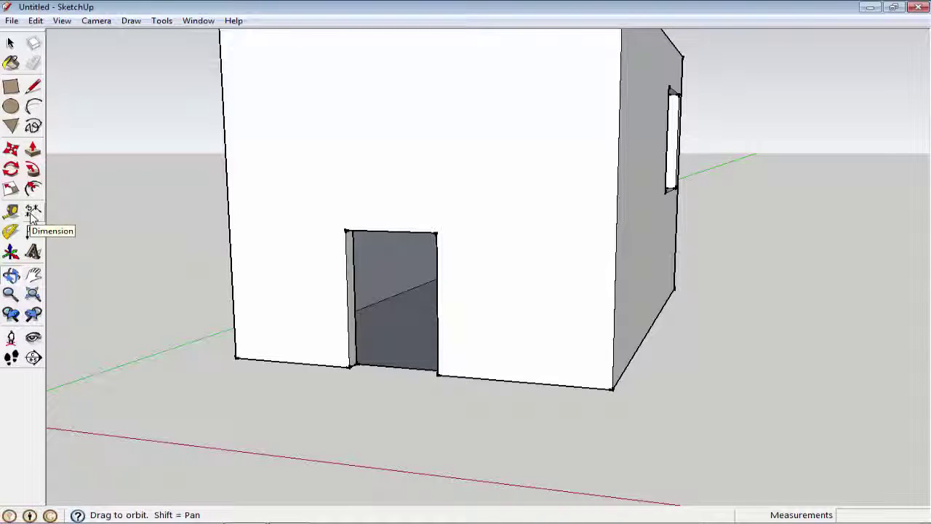
# Hide edges and profiles via View > Edge Style.
pyautogui.click(33, 213)
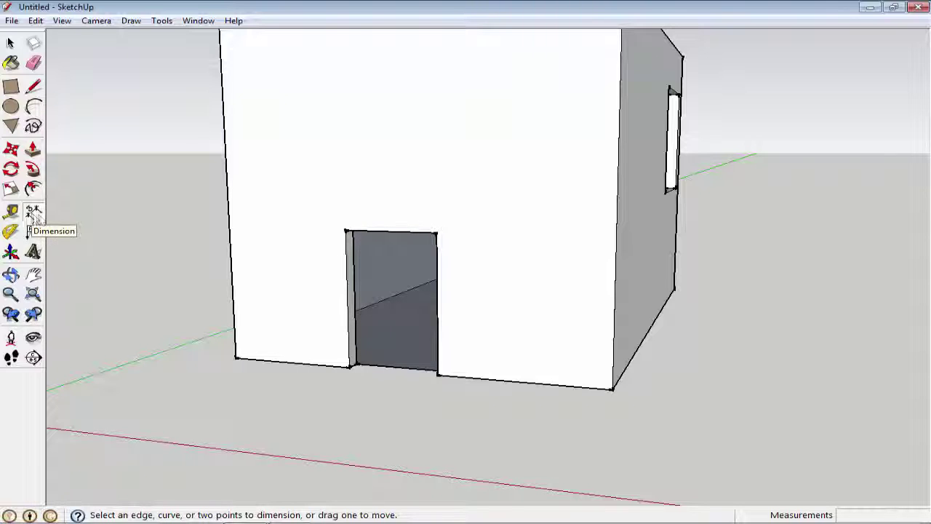
pyautogui.click(62, 21)
pyautogui.moveTo(102, 186)
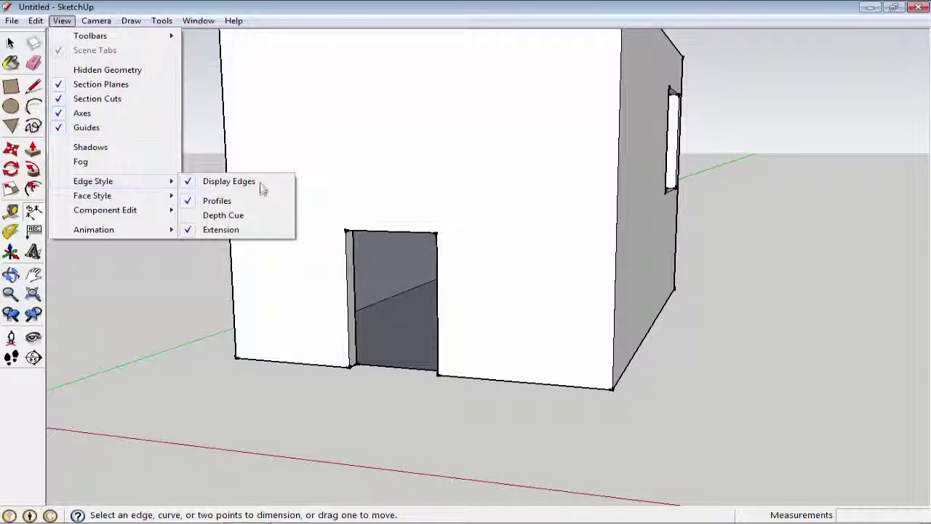
pyautogui.click(262, 188)
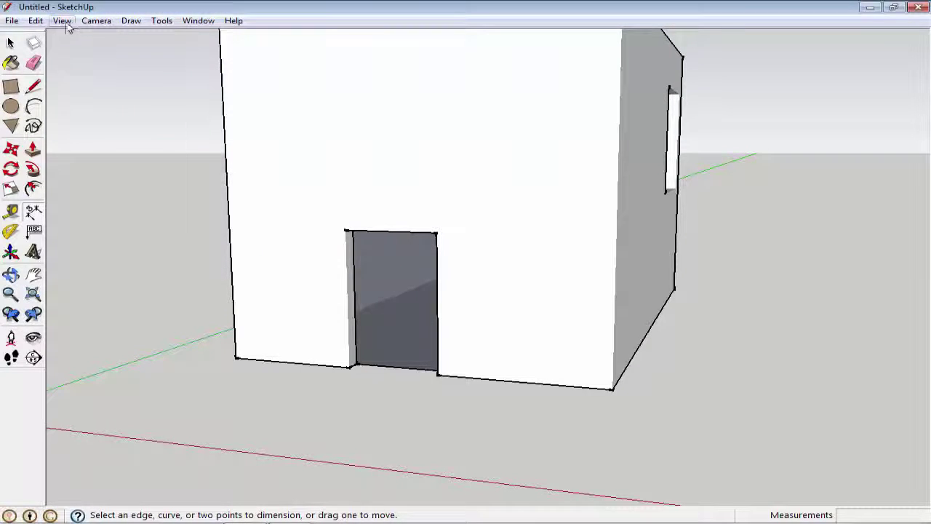
pyautogui.click(62, 20)
pyautogui.moveTo(97, 181)
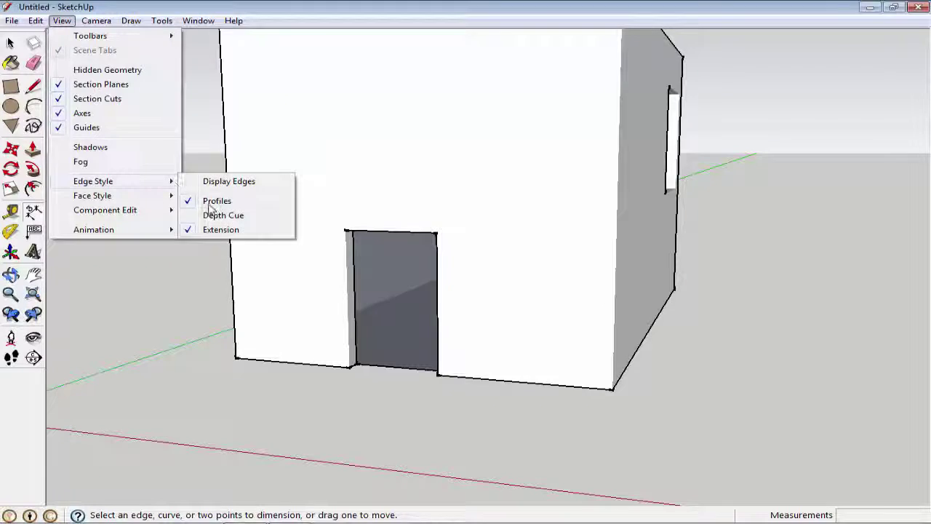
pyautogui.click(205, 200)
# Turn off edge extensions and begin a dimension from the door opening's top corner.
pyautogui.click(60, 22)
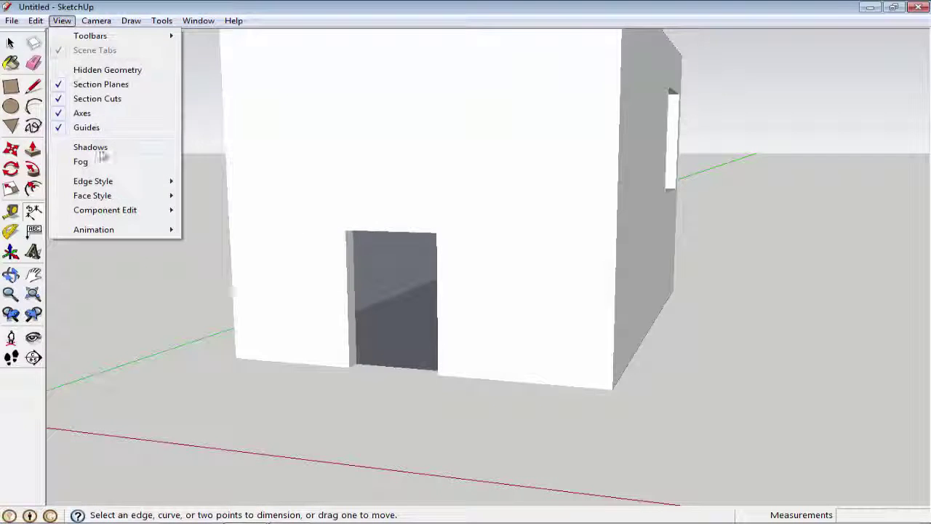
pyautogui.moveTo(112, 181)
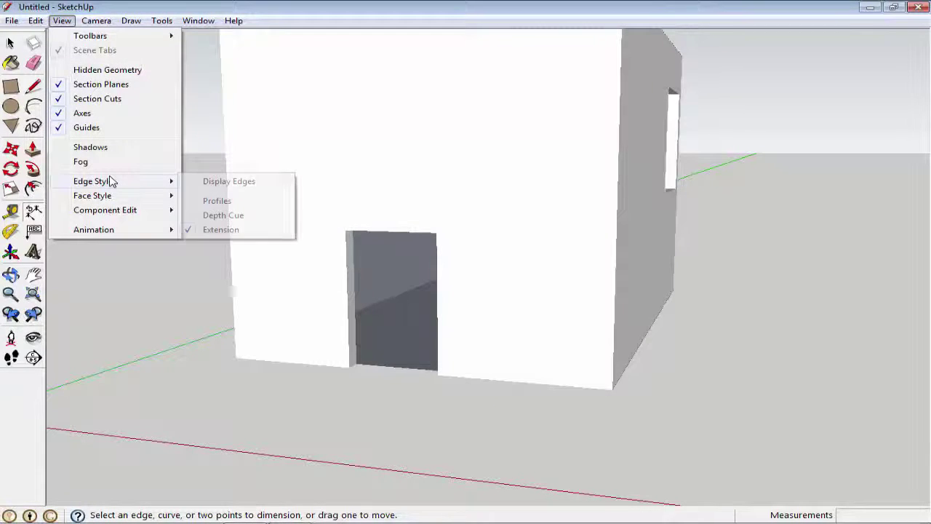
pyautogui.click(244, 232)
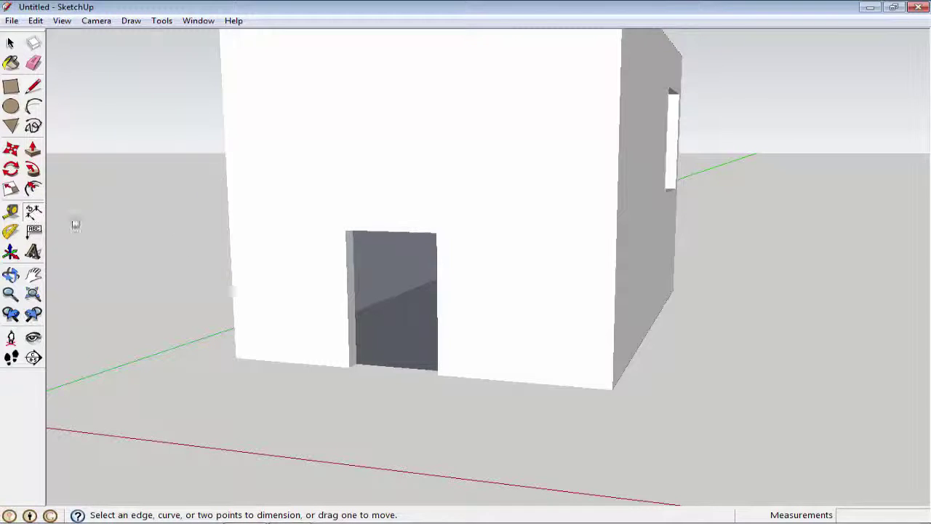
pyautogui.click(346, 232)
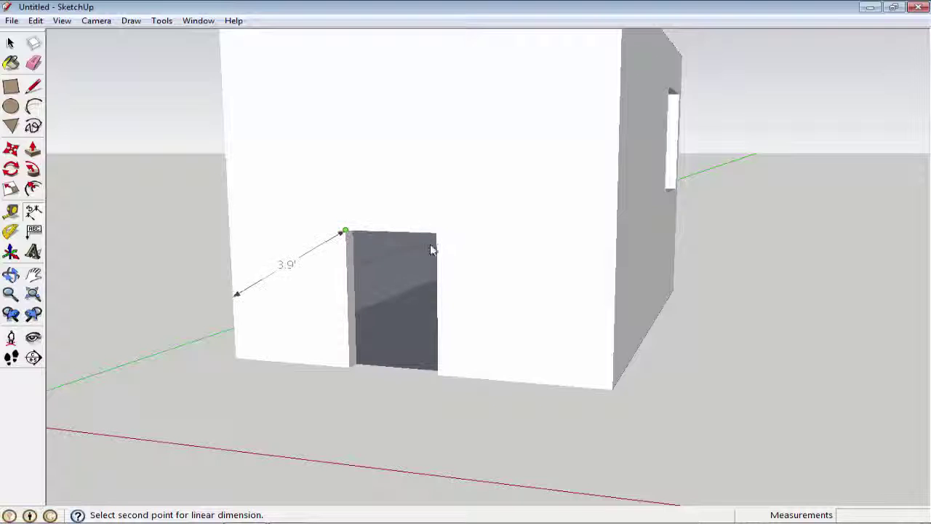
# Orbit to face the door wall head-on and cancel the unfinished door dimension.
pyautogui.moveTo(497, 291); pyautogui.dragTo(471, 271, button='middle')
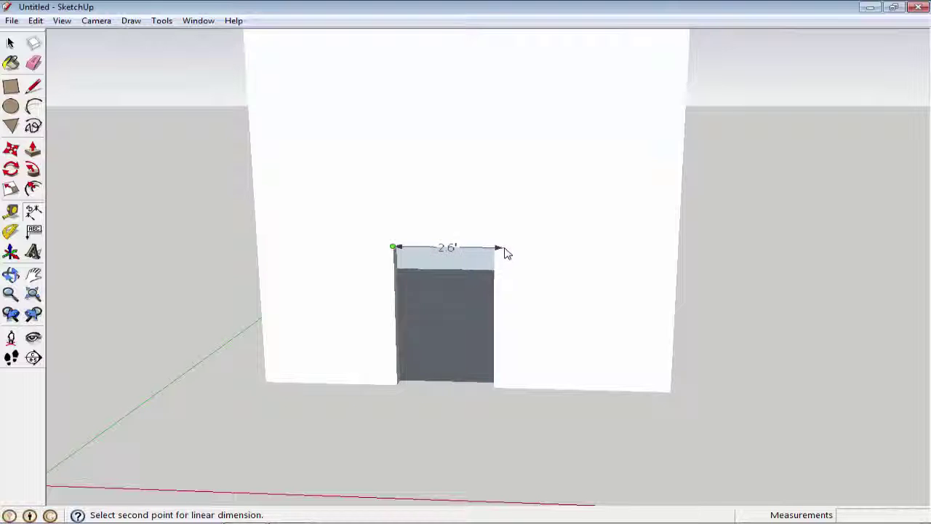
pyautogui.press('Escape')
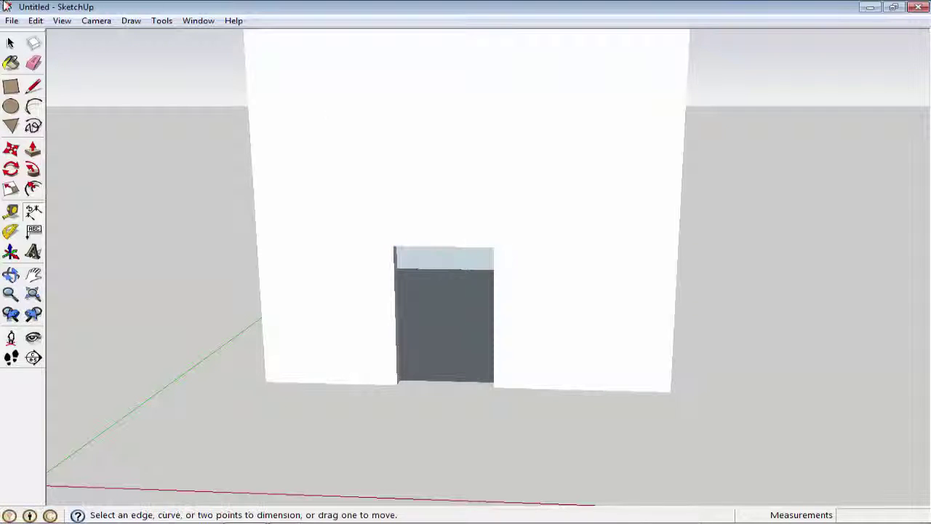
pyautogui.click(60, 22)
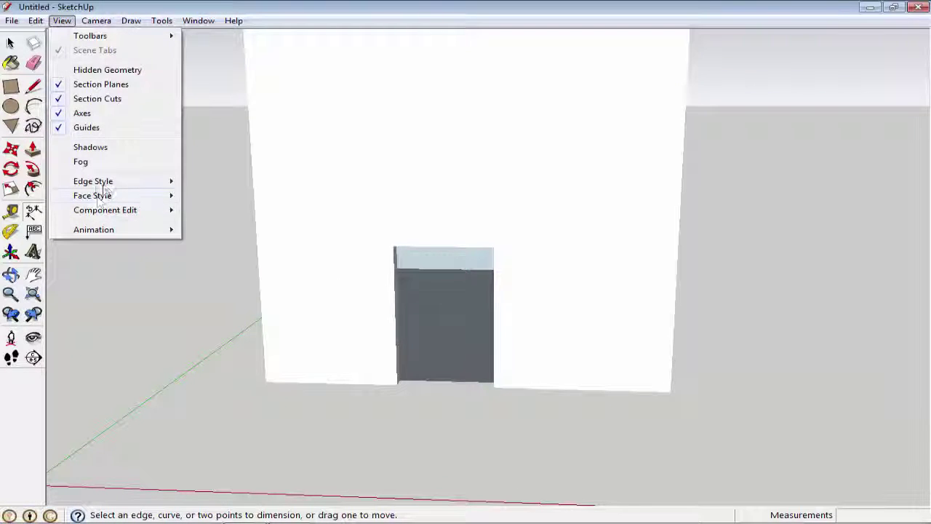
# Turn on Display Edges, Profiles, Depth Cue and Extension in View > Edge Style.
pyautogui.moveTo(100, 183)
pyautogui.click(210, 187)
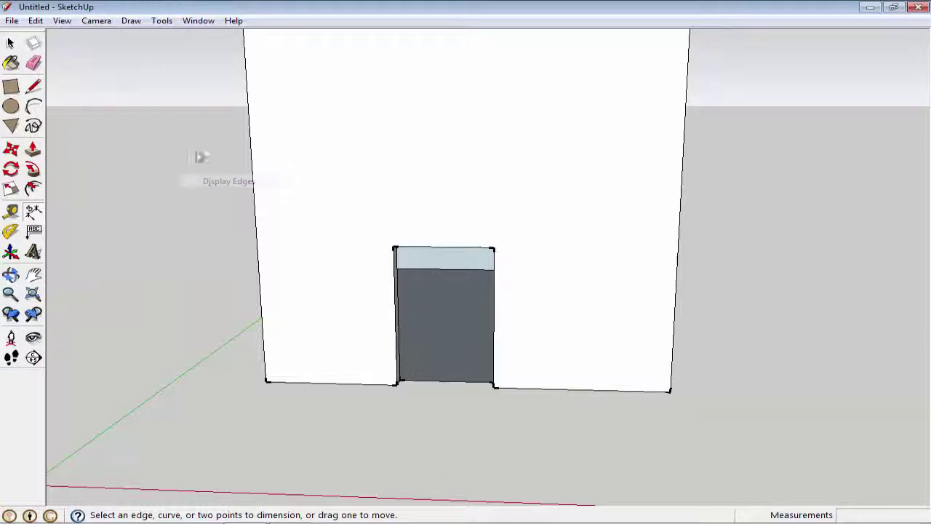
pyautogui.click(62, 21)
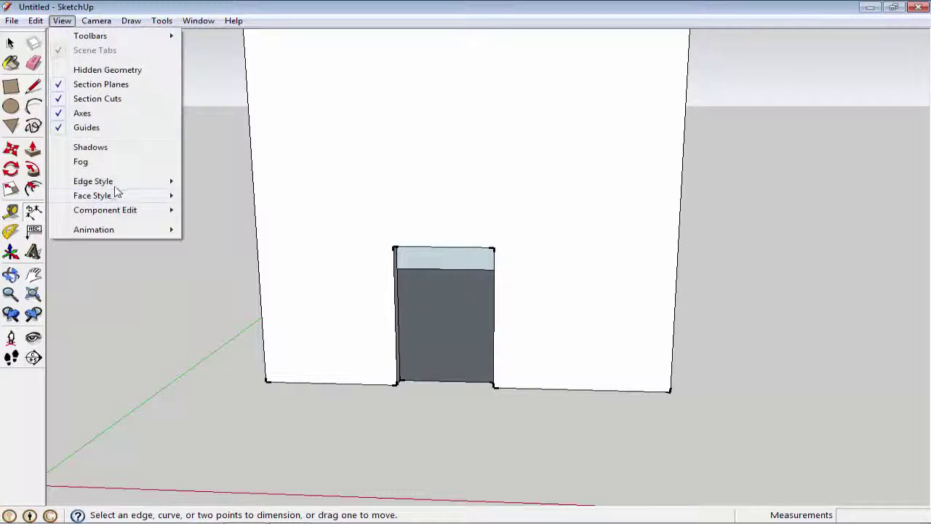
pyautogui.moveTo(117, 187)
pyautogui.click(216, 200)
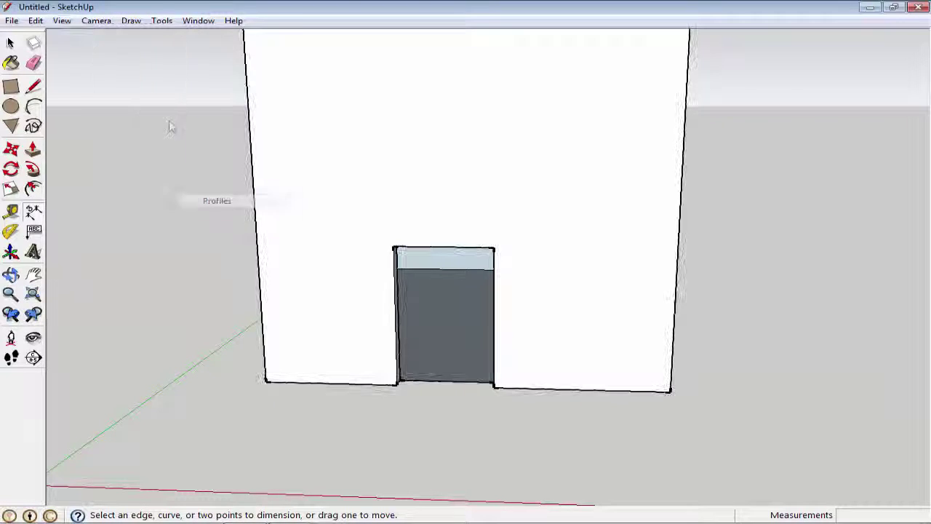
pyautogui.click(62, 20)
pyautogui.moveTo(165, 185)
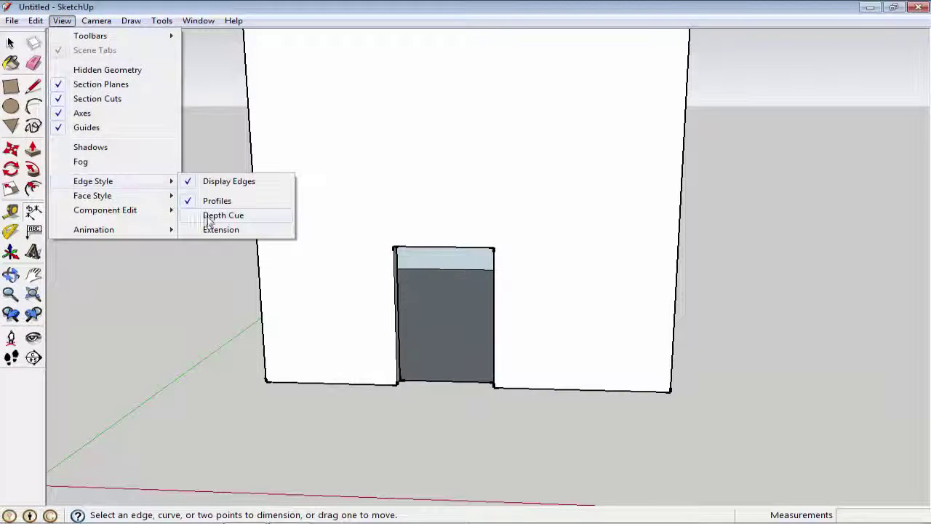
pyautogui.click(211, 215)
pyautogui.click(61, 20)
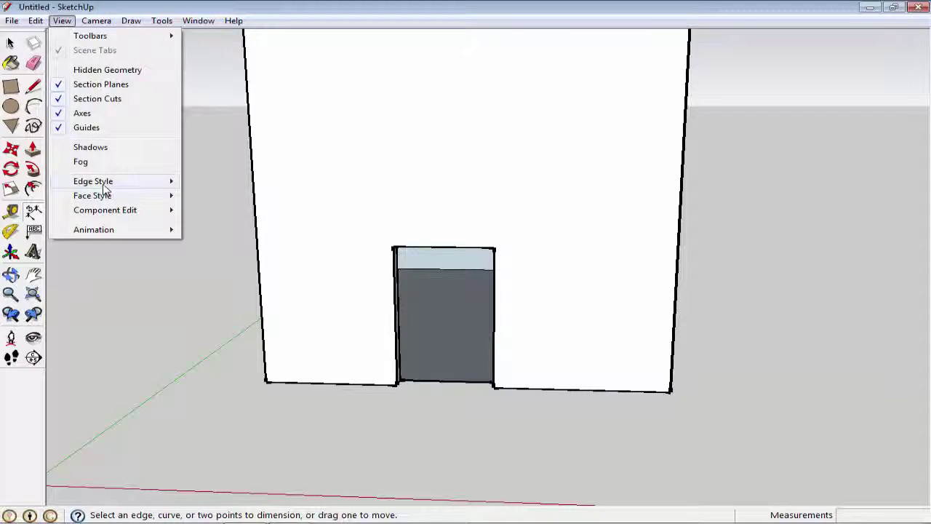
pyautogui.moveTo(160, 181)
pyautogui.click(218, 228)
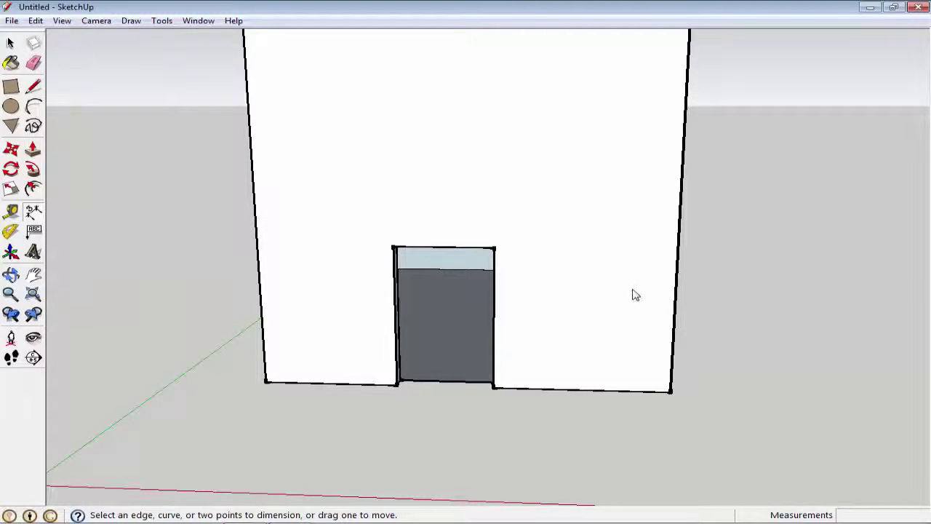
# Nudge the orbit slightly and reselect the Dimension tool.
pyautogui.press('o')
pyautogui.moveTo(584, 289)
pyautogui.mouseDown()
pyautogui.moveTo(570, 283)
pyautogui.moveTo(582, 287)
pyautogui.mouseUp()
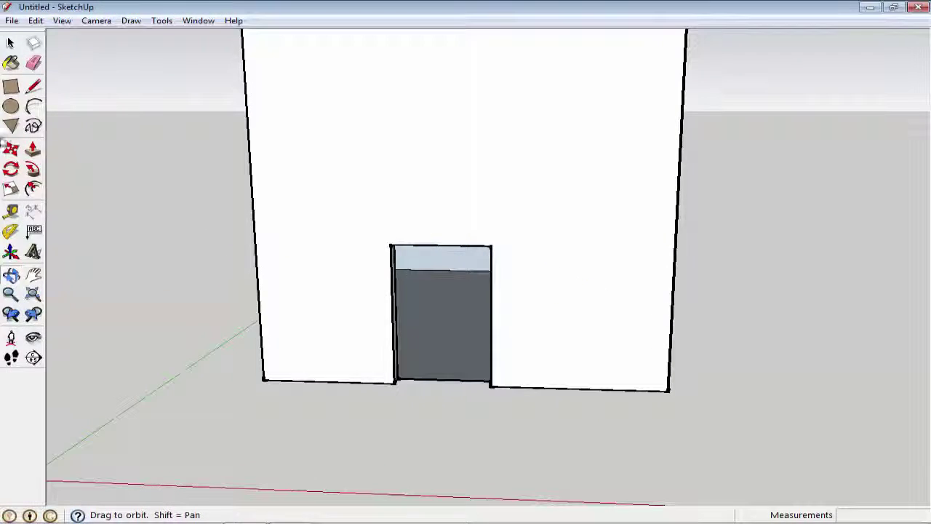
pyautogui.click(34, 231)
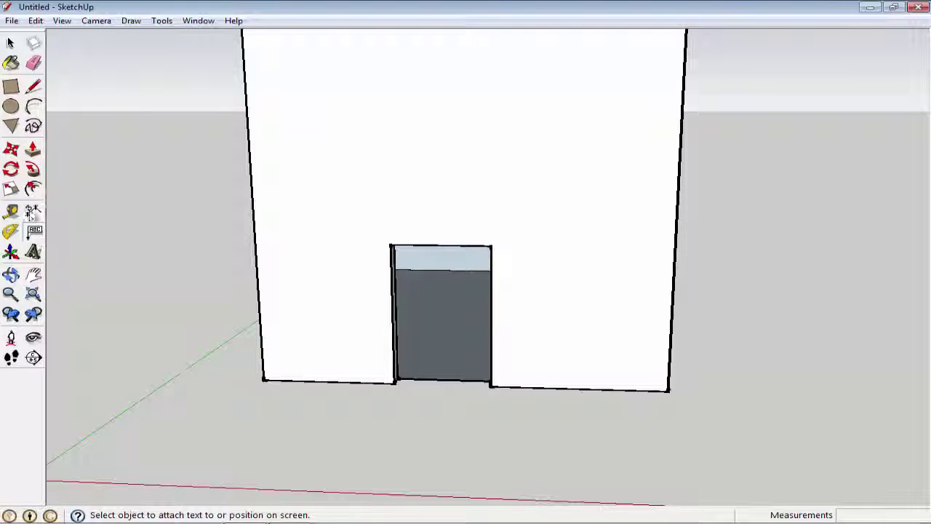
pyautogui.click(33, 211)
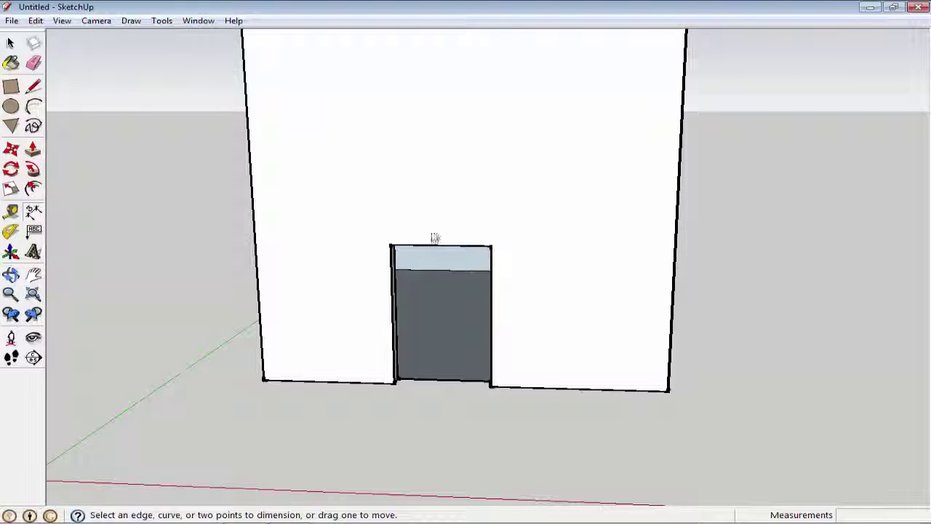
# Dimension the door's top edge as 2.4' wide, placed in front, then square the view.
pyautogui.click(392, 246)
pyautogui.click(491, 247)
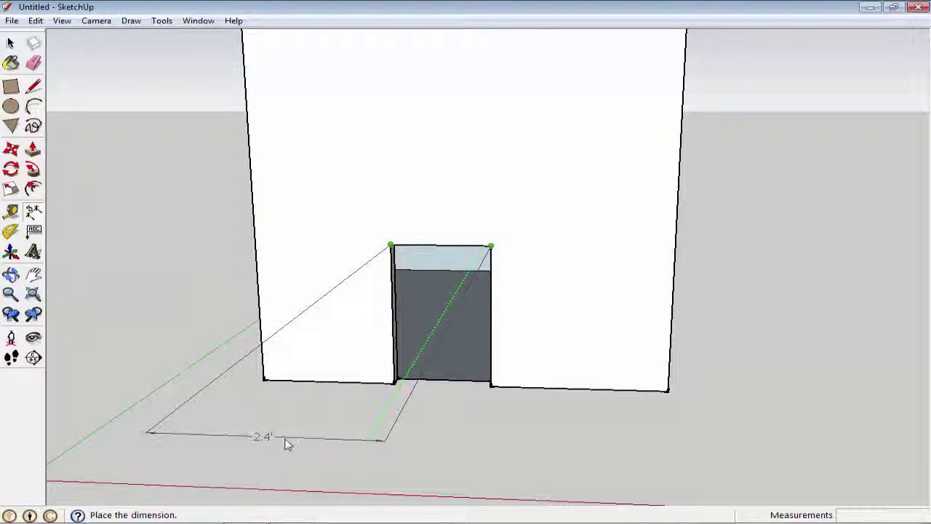
pyautogui.click(264, 457)
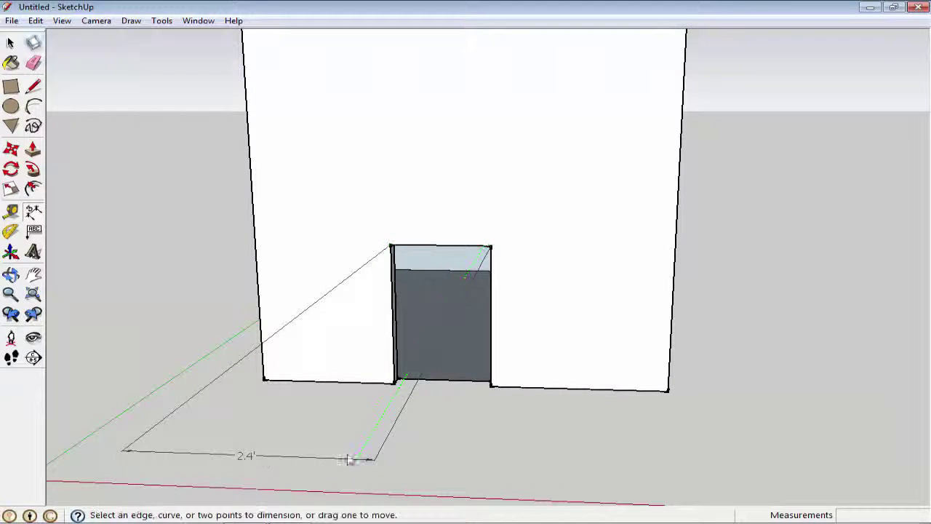
pyautogui.press('o')
pyautogui.moveTo(422, 443); pyautogui.dragTo(458, 258)
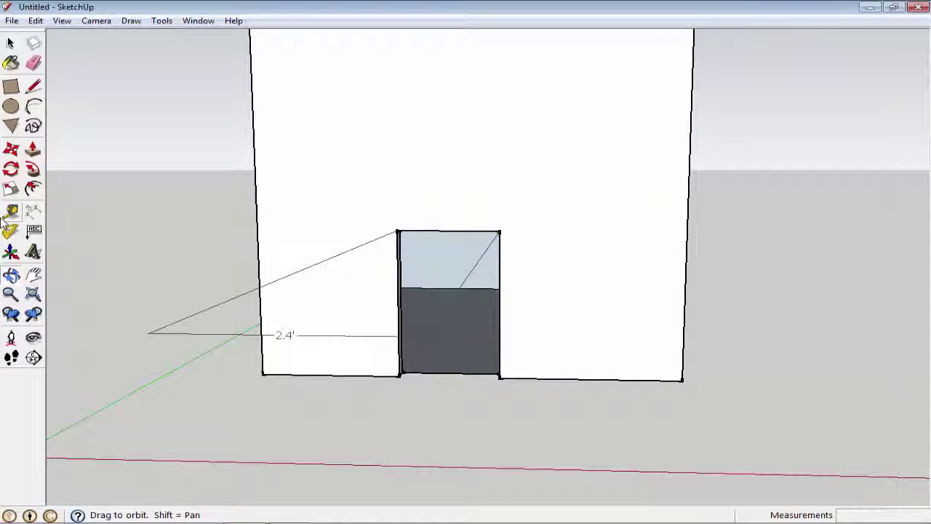
# Dimension the door's right side as 3.9' tall, then orbit toward the window wall.
pyautogui.click(34, 213)
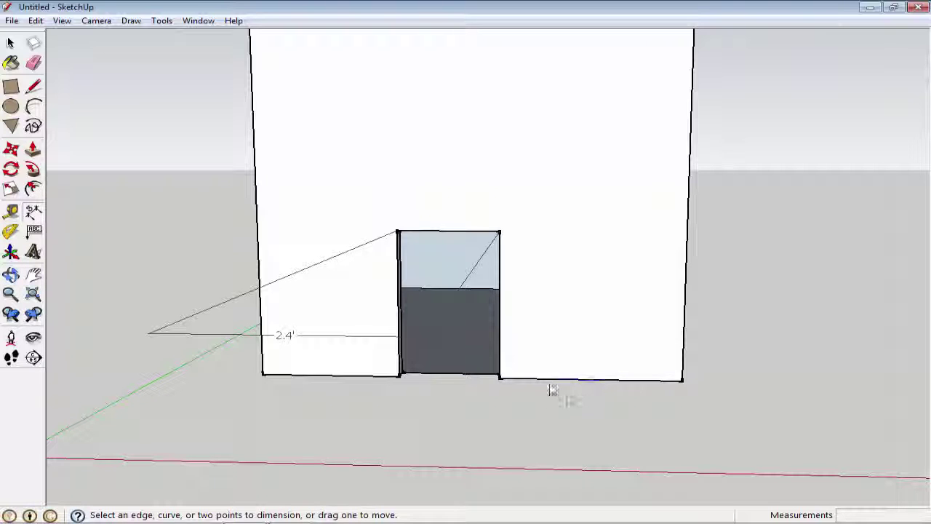
pyautogui.click(499, 377)
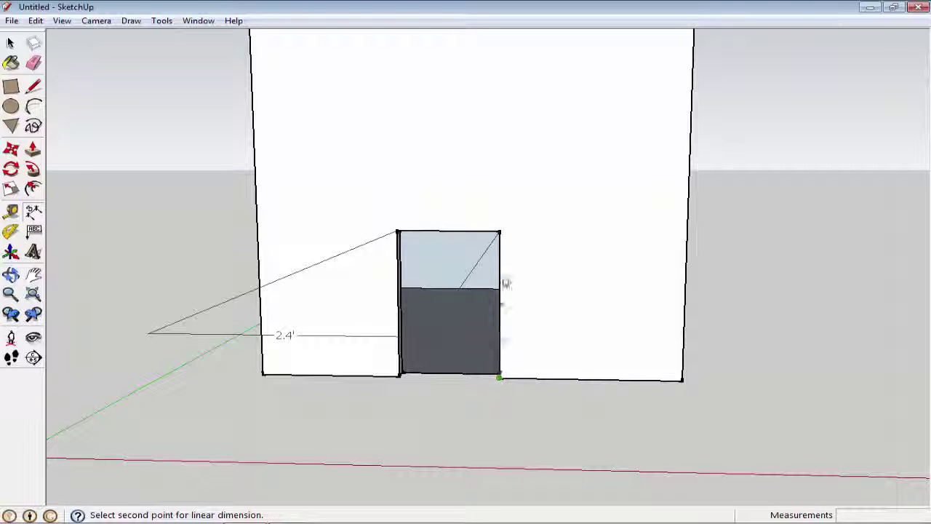
pyautogui.click(500, 233)
pyautogui.click(808, 271)
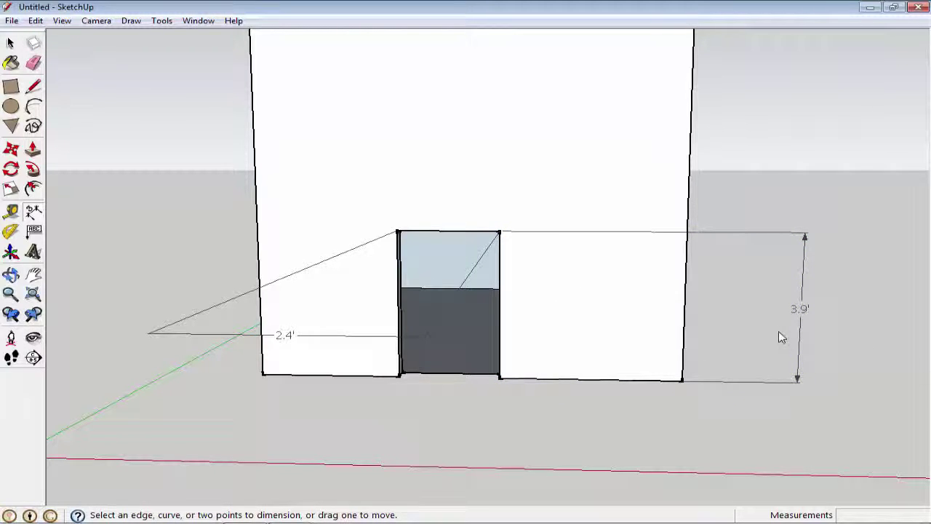
pyautogui.moveTo(800, 337); pyautogui.dragTo(828, 293, button='middle')
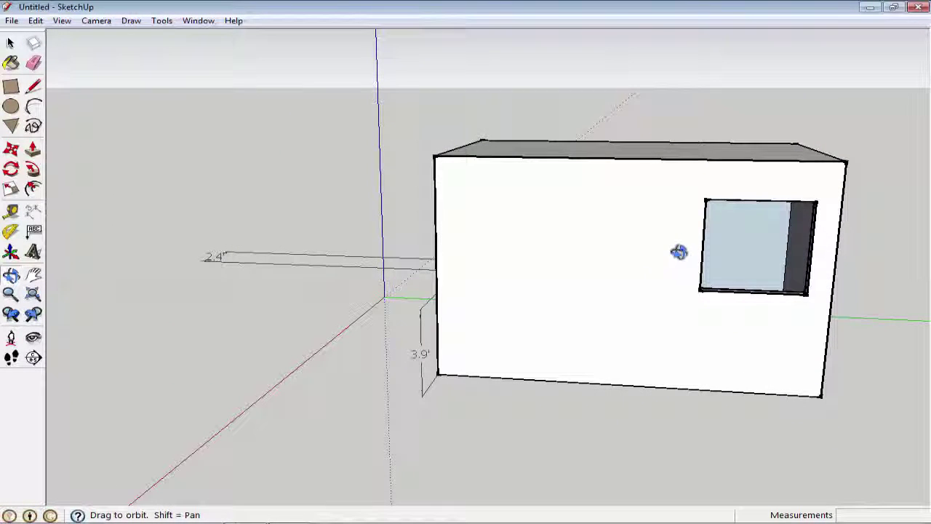
# Dimension the window's width as 3.9', placed below the wall.
pyautogui.moveTo(692, 250); pyautogui.dragTo(534, 250)
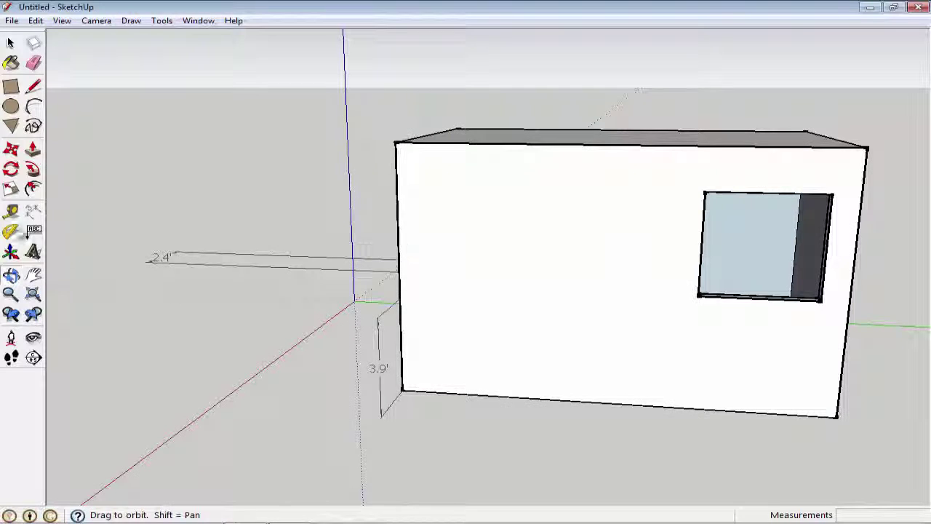
pyautogui.click(32, 212)
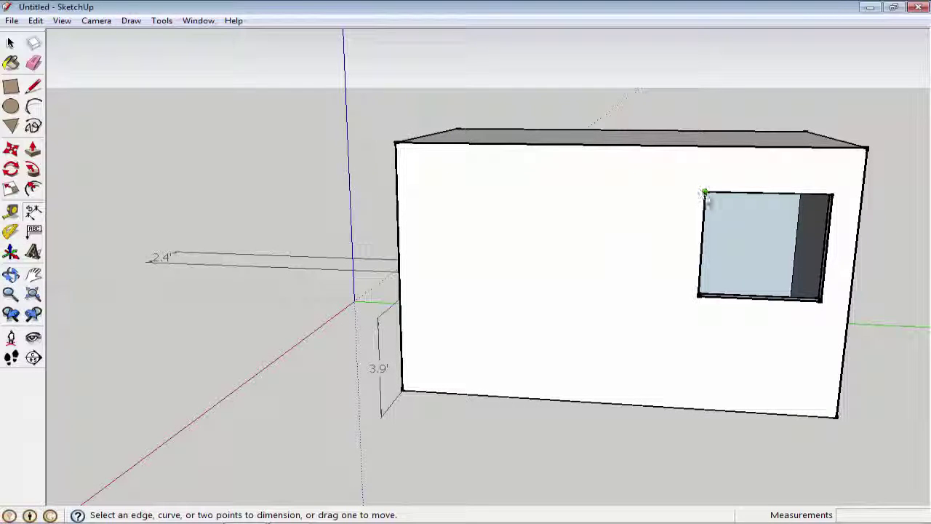
pyautogui.click(705, 194)
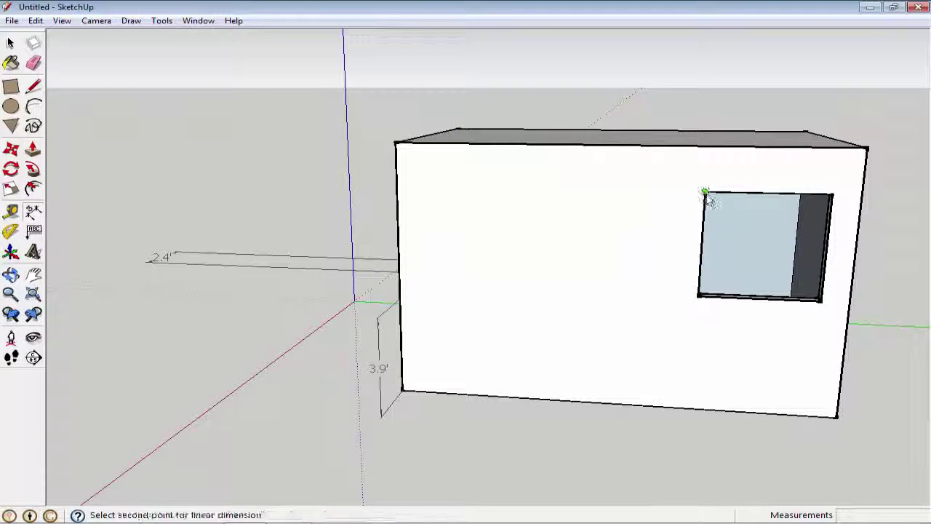
pyautogui.click(833, 196)
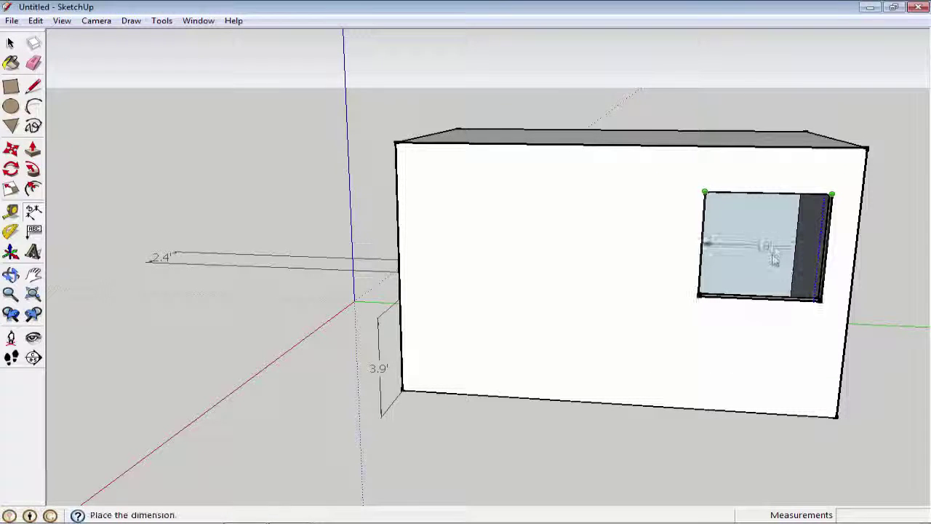
pyautogui.click(759, 469)
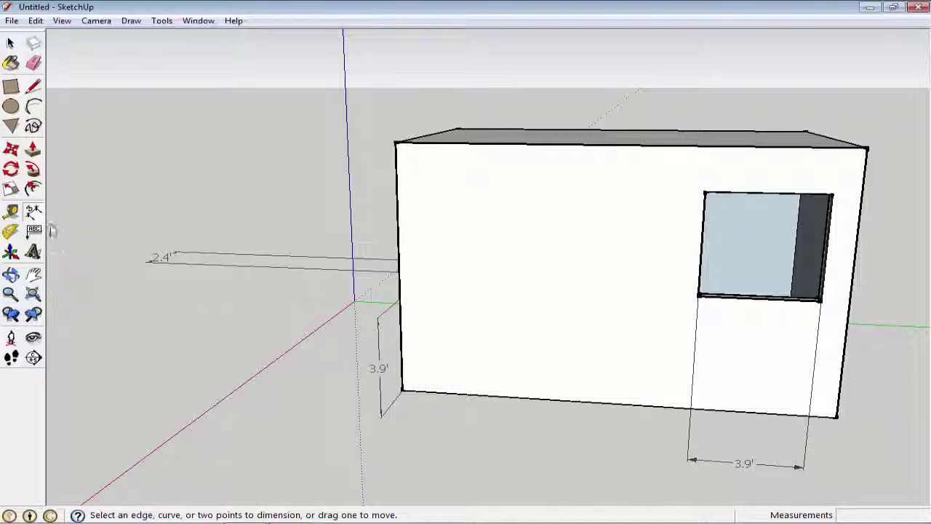
# Dimension the window's left edge as 3.9' tall, placed left of the box, then orbit around.
pyautogui.click(33, 231)
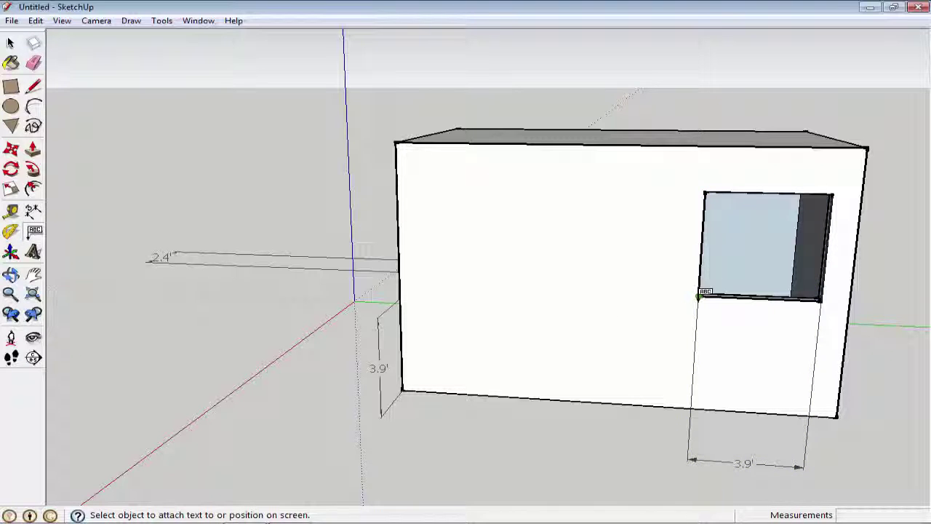
pyautogui.click(34, 211)
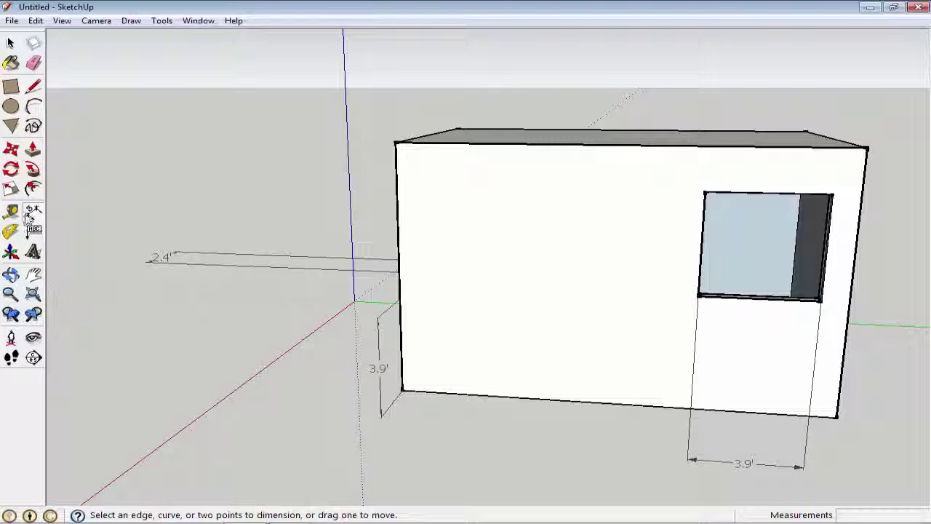
pyautogui.click(699, 296)
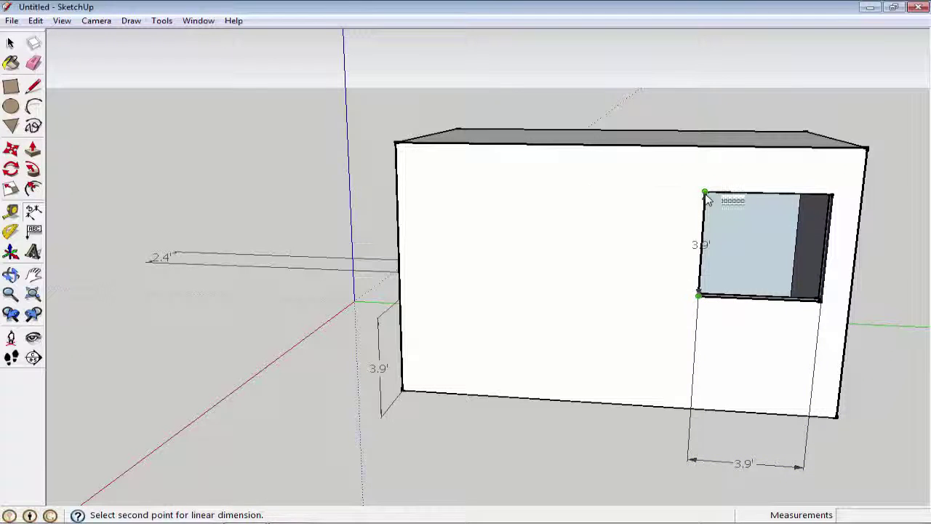
pyautogui.click(704, 194)
pyautogui.click(301, 230)
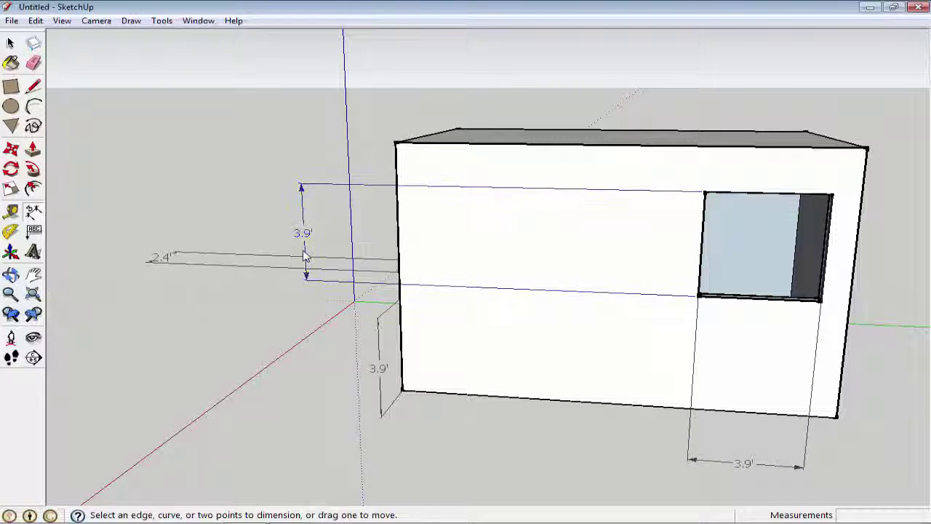
pyautogui.click(750, 466)
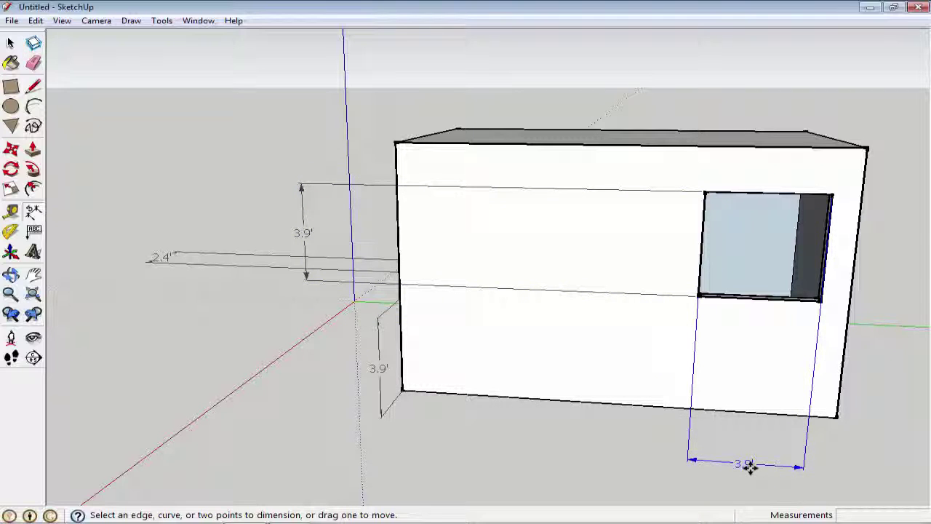
pyautogui.click(782, 460)
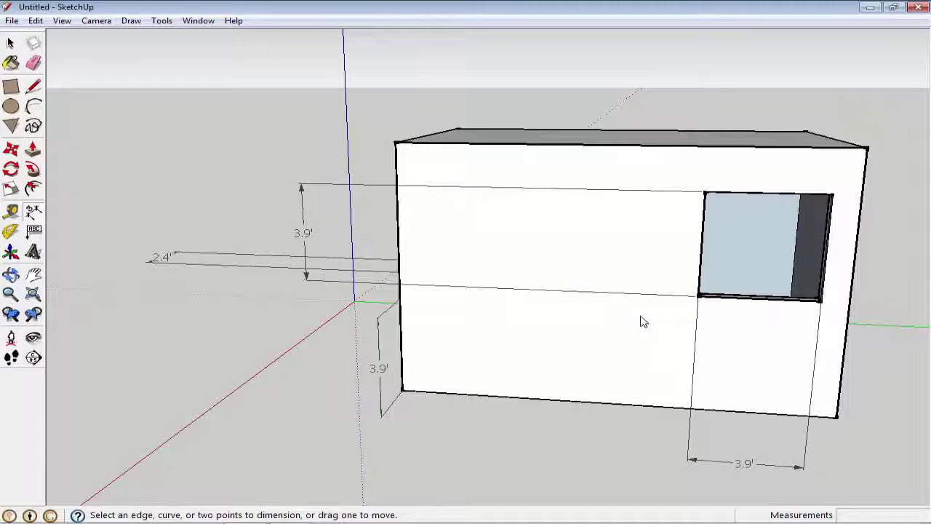
pyautogui.scroll(-2, 642, 320)
pyautogui.moveTo(808, 338); pyautogui.dragTo(466, 342, button='middle')
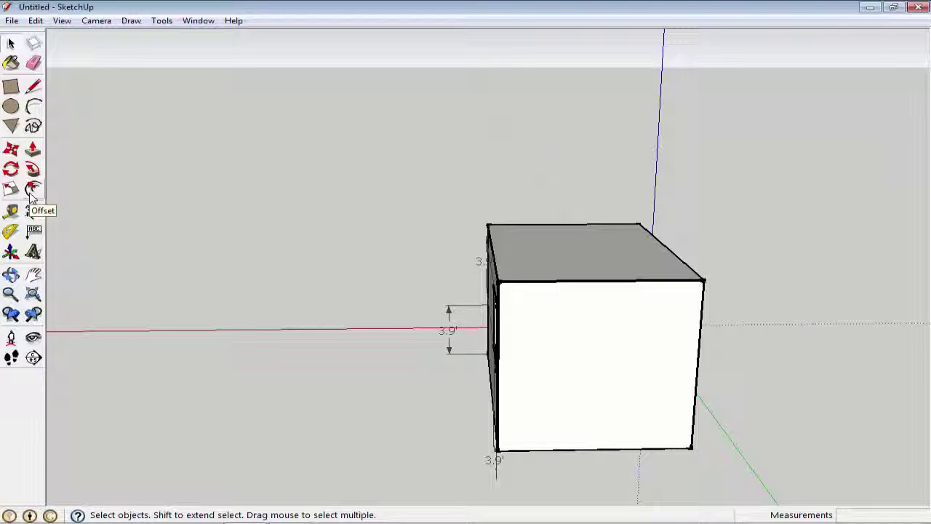
# Draw a flat rectangle on the ground beside the house.
pyautogui.click(10, 87)
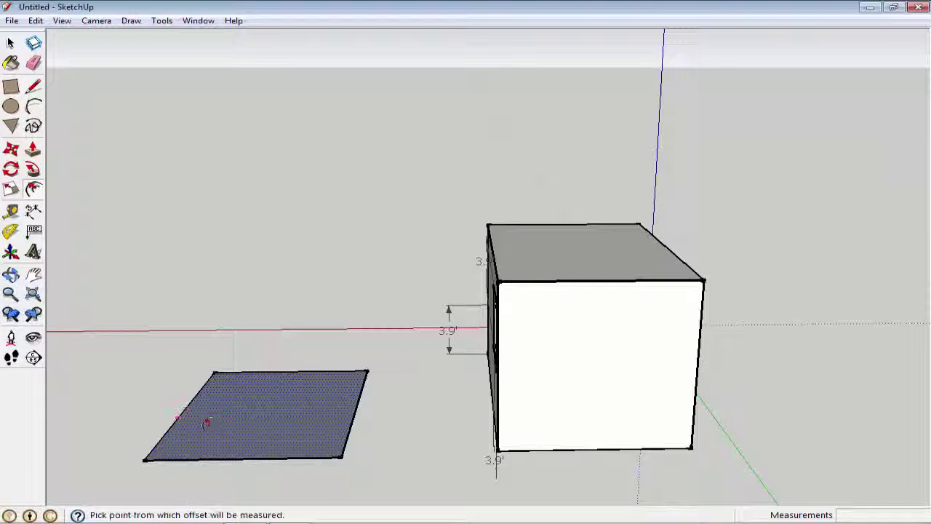
pyautogui.scroll(2, 209, 413)
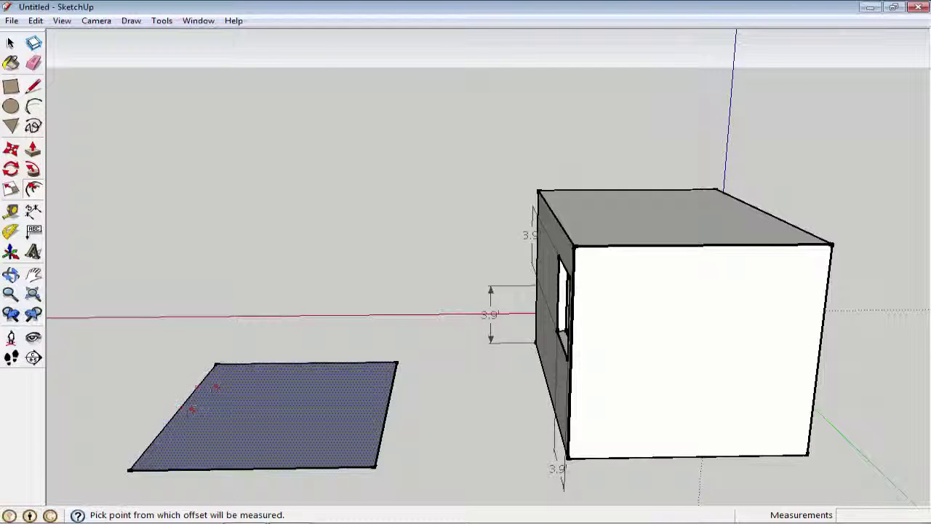
pyautogui.click(207, 376)
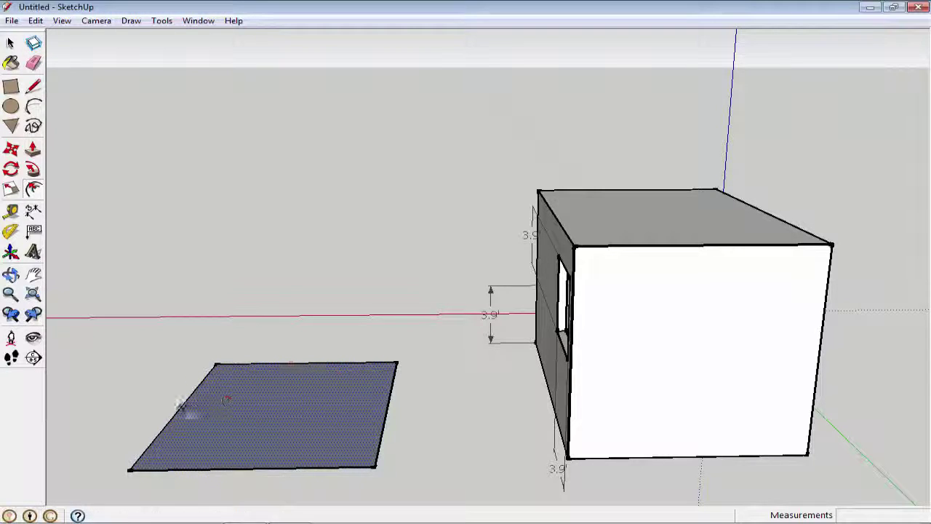
pyautogui.click(188, 412)
# Offset an inset outline inside the rectangle to form a border.
pyautogui.click(187, 412)
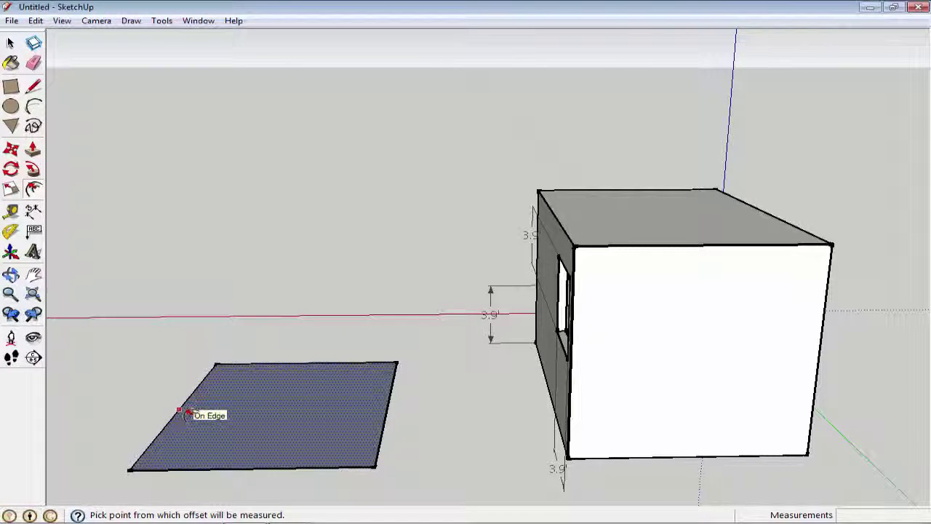
pyautogui.click(187, 413)
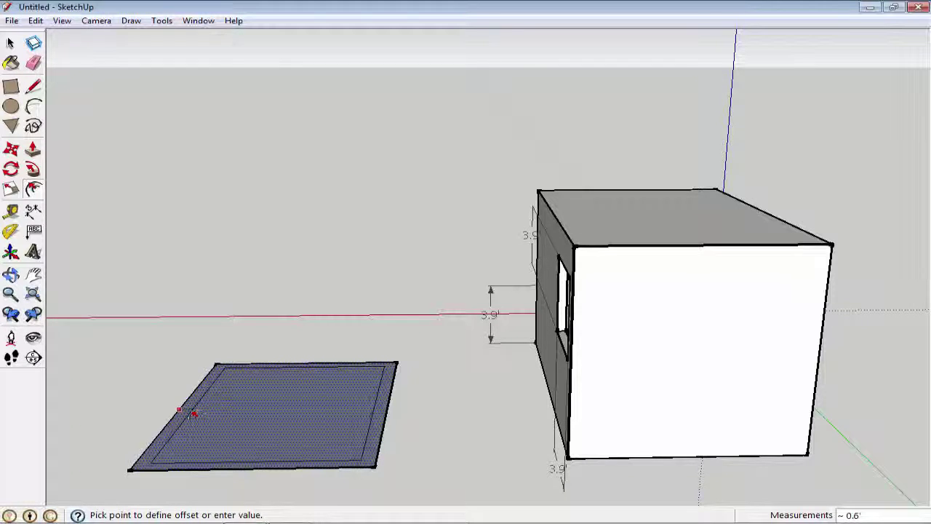
pyautogui.scroll(3, 187, 414)
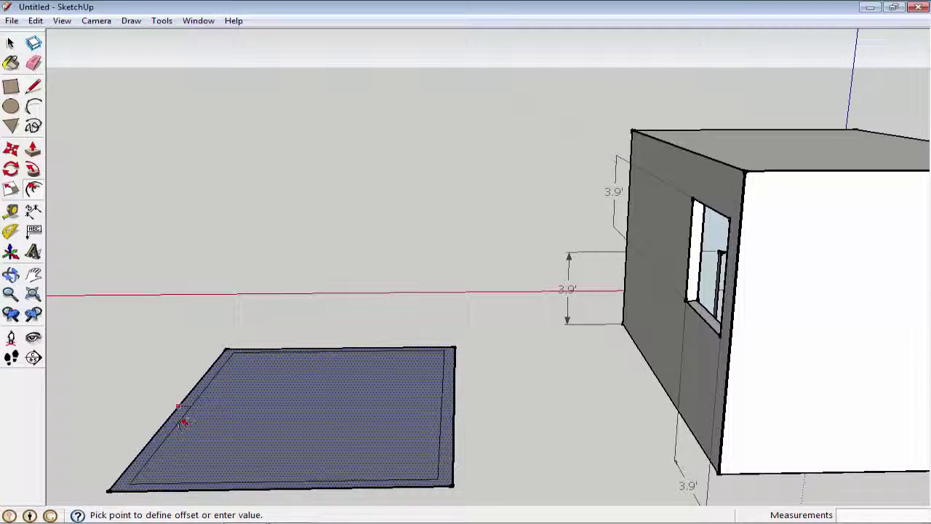
pyautogui.click(227, 369)
pyautogui.keyDown('shift'); pyautogui.moveTo(197, 402); pyautogui.dragTo(229, 461, button='middle'); pyautogui.keyUp('shift')
pyautogui.press('f')
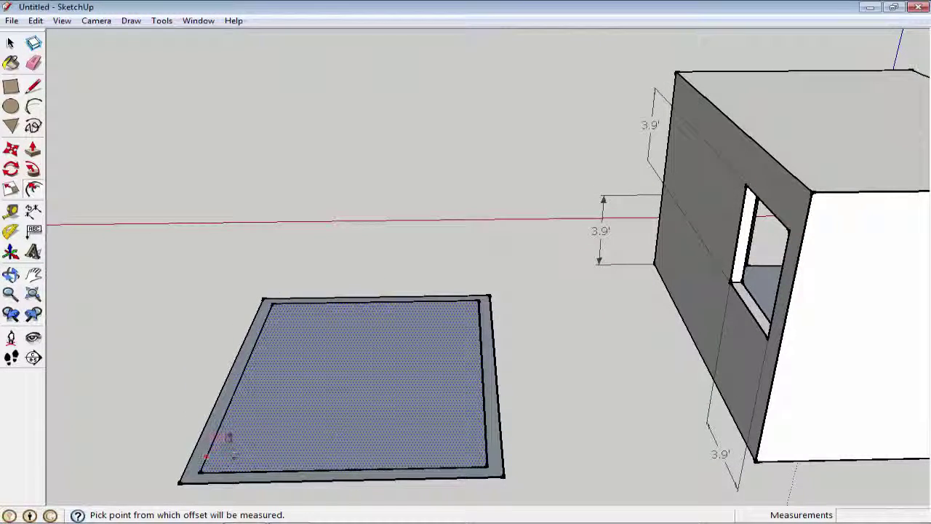
pyautogui.press('Escape')
pyautogui.click(218, 432)
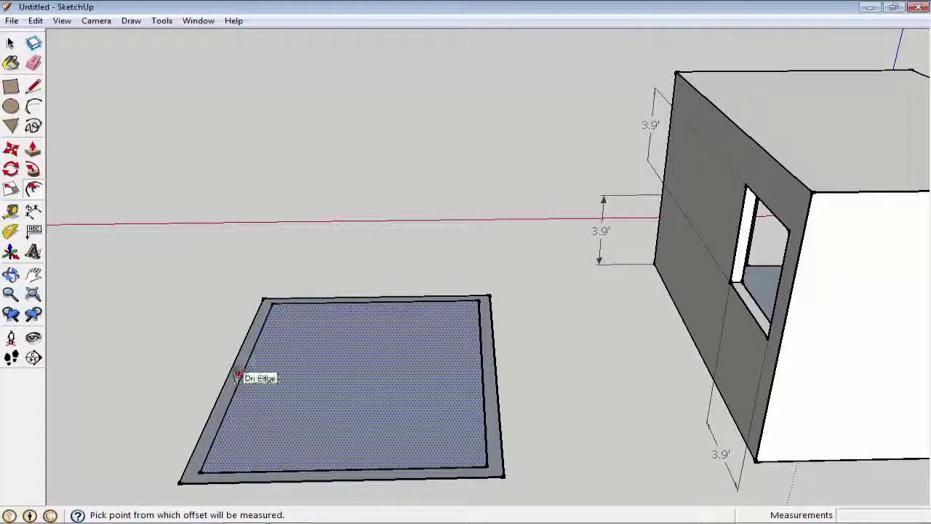
pyautogui.press('Escape')
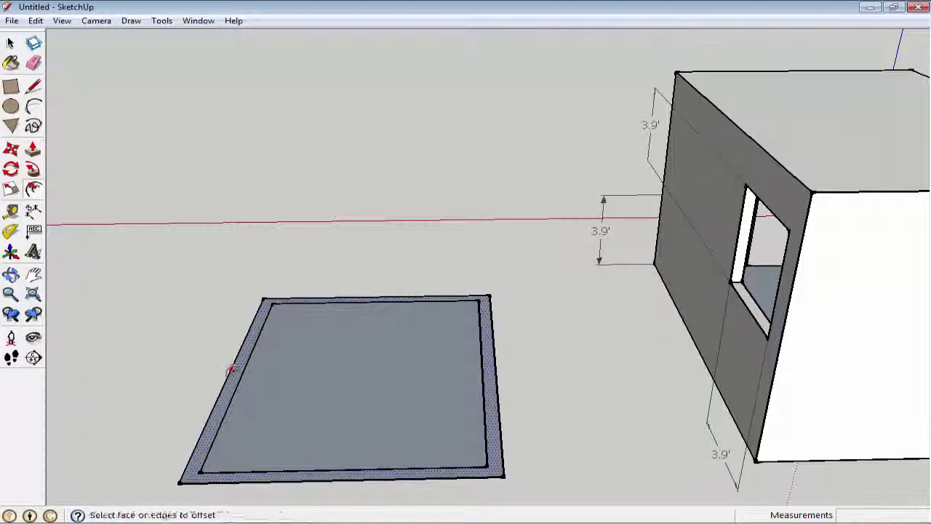
# Push/Pull the slab's outer border up into walls, forming an open box.
pyautogui.press('p')
pyautogui.press('o')
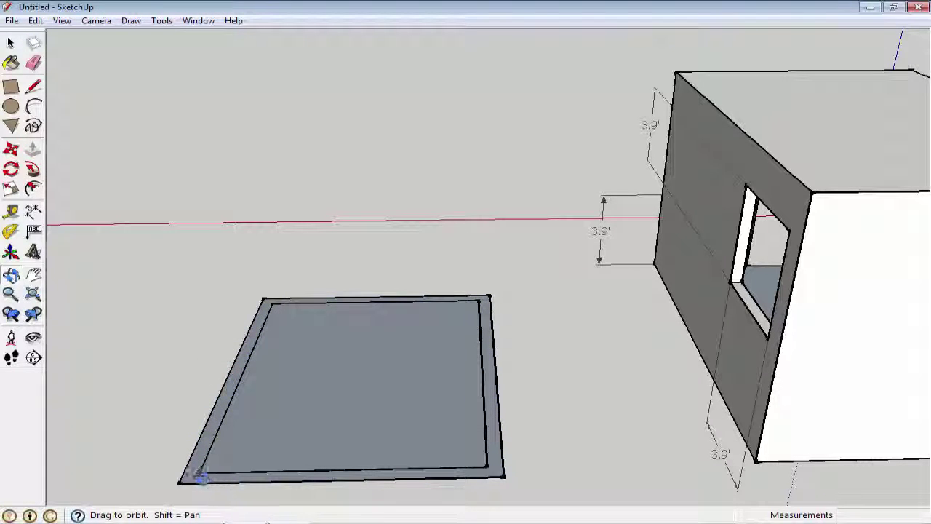
pyautogui.press('p')
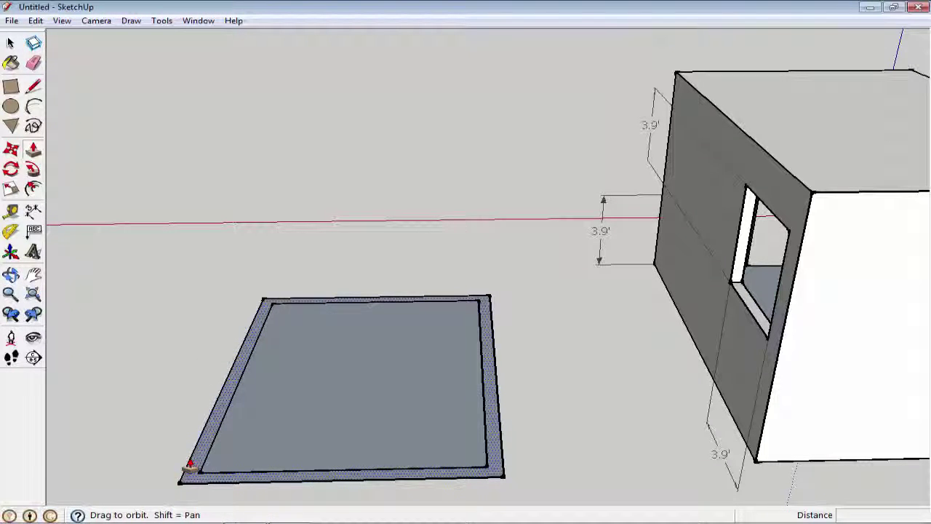
pyautogui.click(191, 466)
pyautogui.moveTo(226, 362); pyautogui.dragTo(345, 393)
pyautogui.press('o')
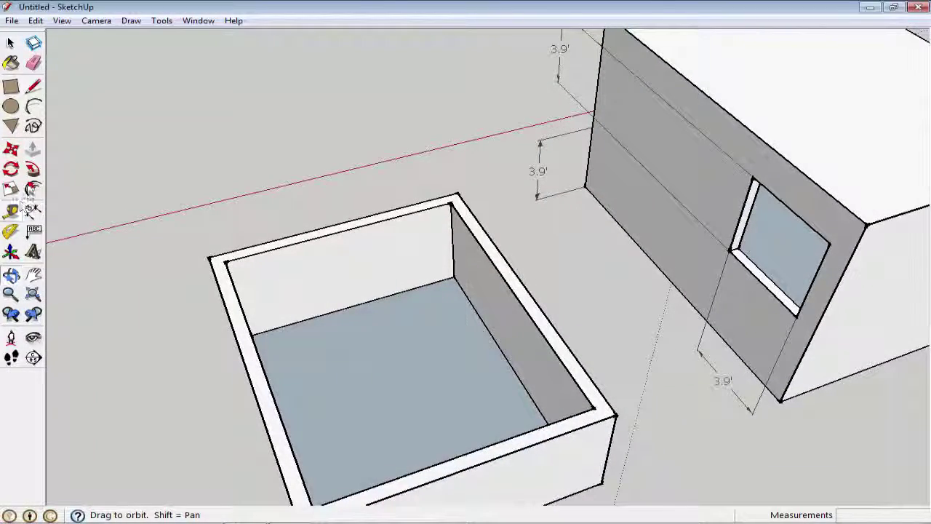
# Offset two nested outlines on the box floor and push the innermost face down 1'.
pyautogui.click(33, 190)
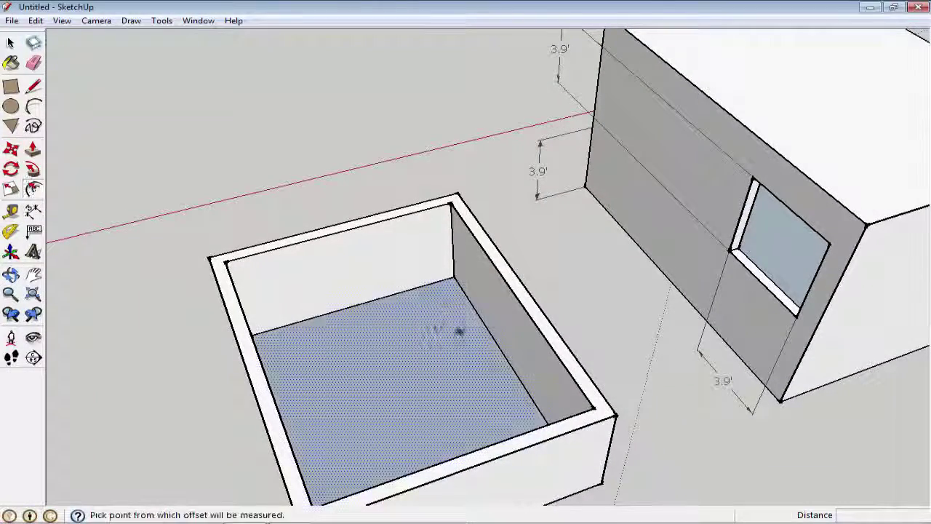
pyautogui.click(371, 311)
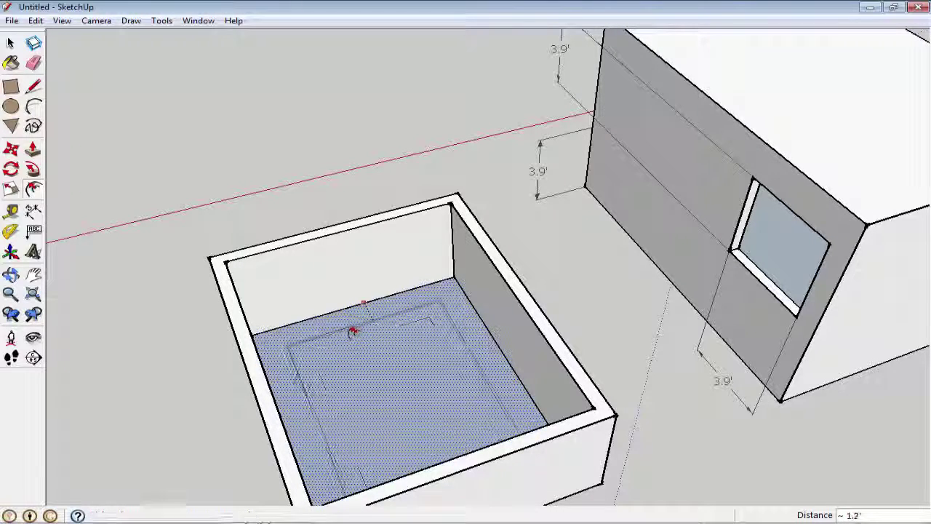
pyautogui.click(355, 330)
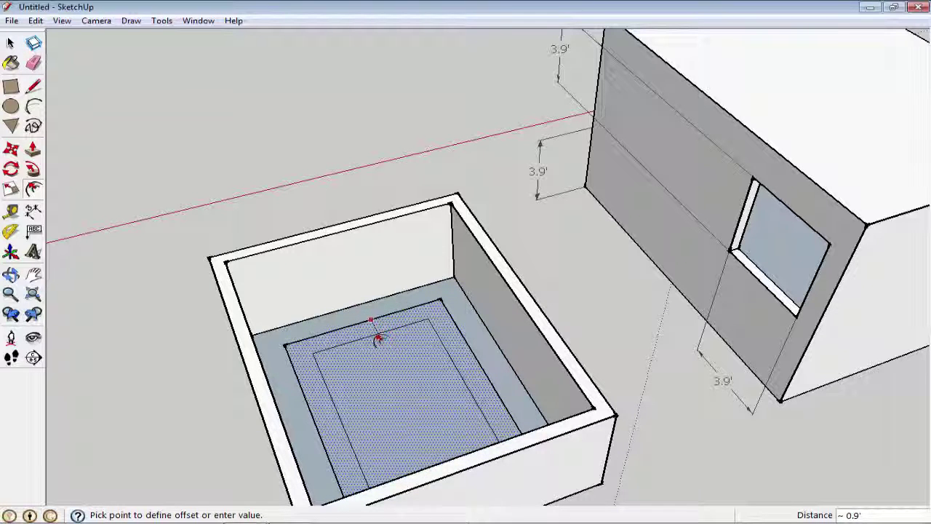
pyautogui.click(370, 336)
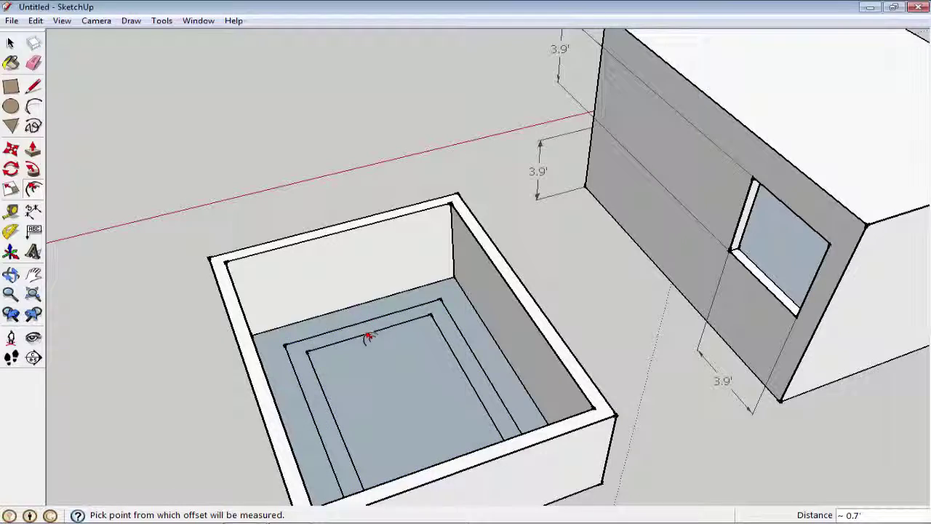
pyautogui.press('p')
pyautogui.click(363, 329)
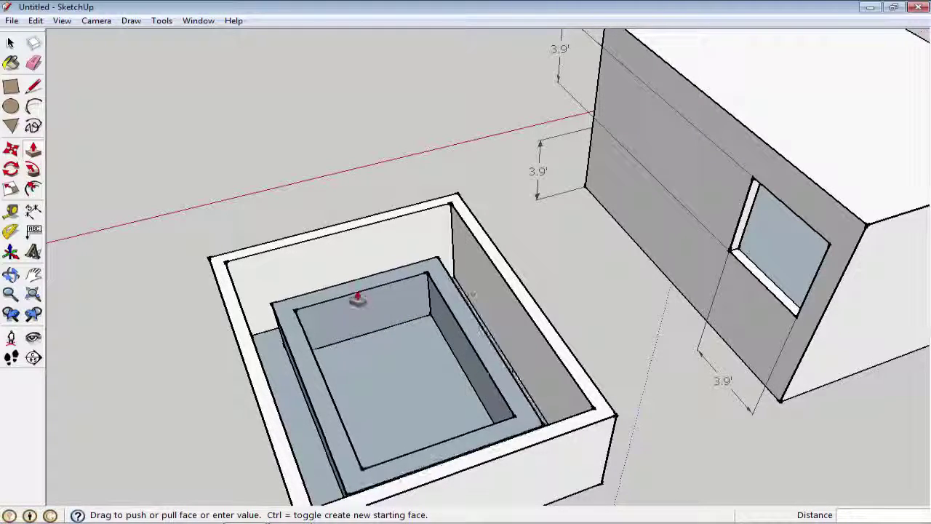
pyautogui.click(361, 314)
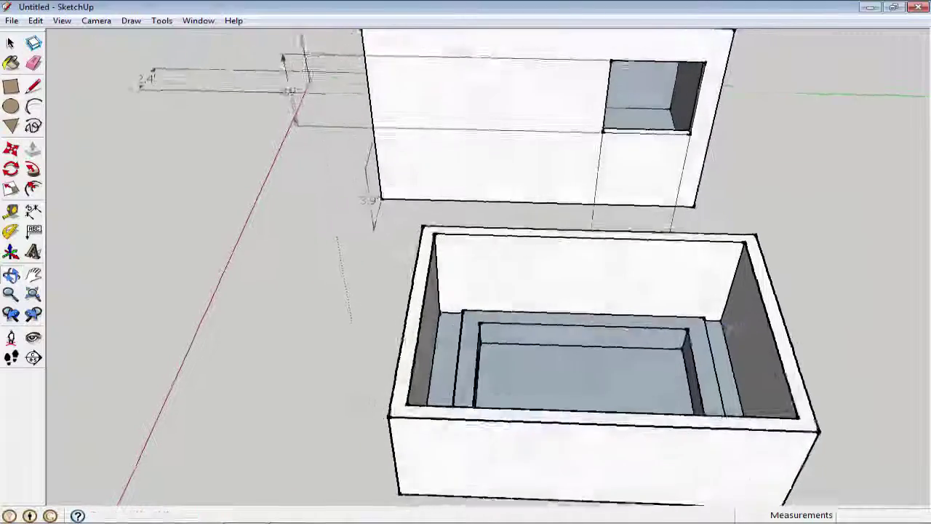